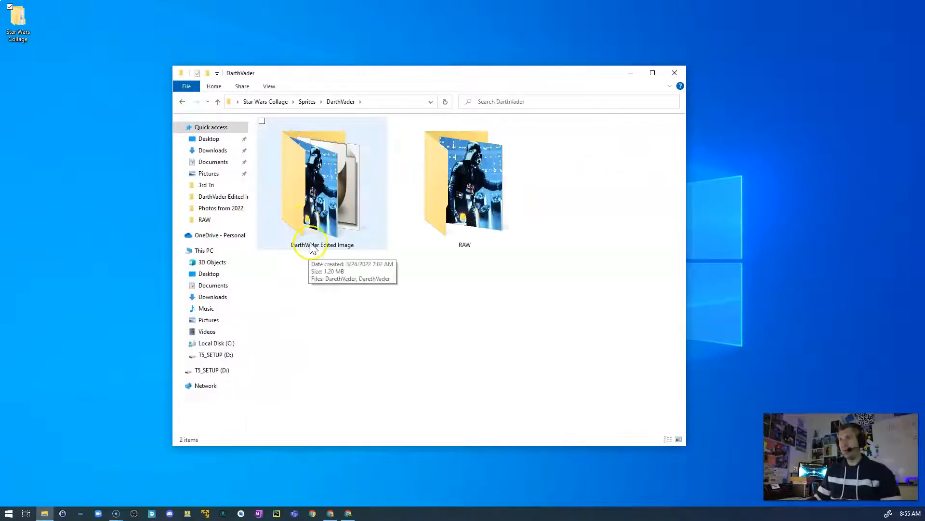
Step: Open the DarethVader GIMP file from the DarthVader Edited Image folder
double_click(310, 248)
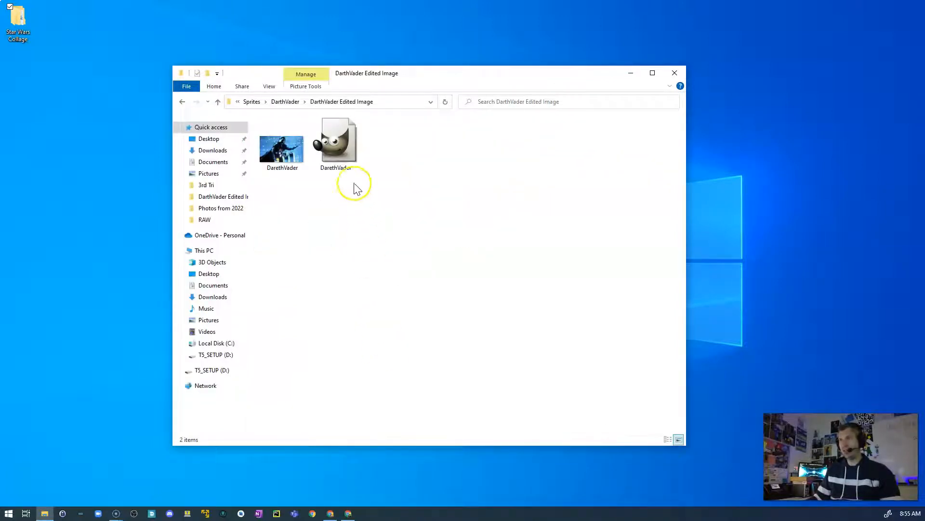
left_click(332, 139)
key("Return")
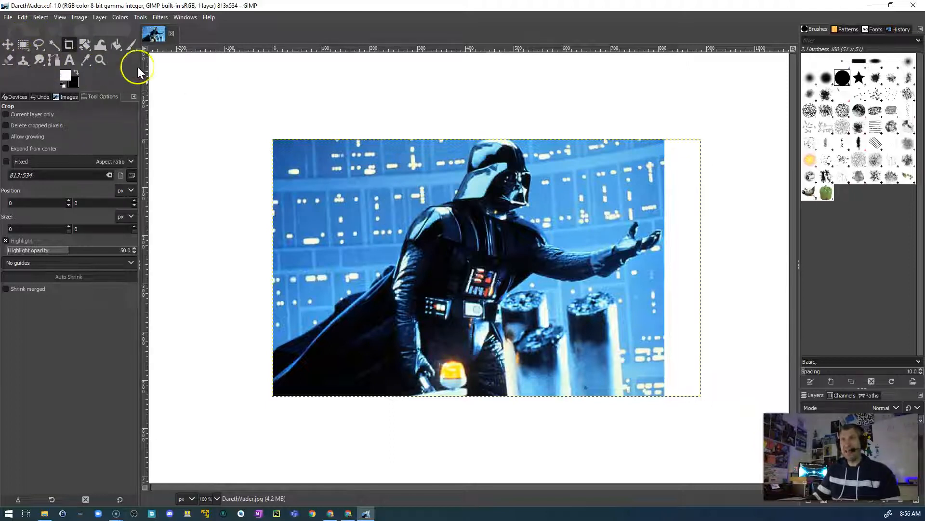
Step: Check the tool options of Free Select and Eraser, leaving Free Select as the active tool
left_click(185, 19)
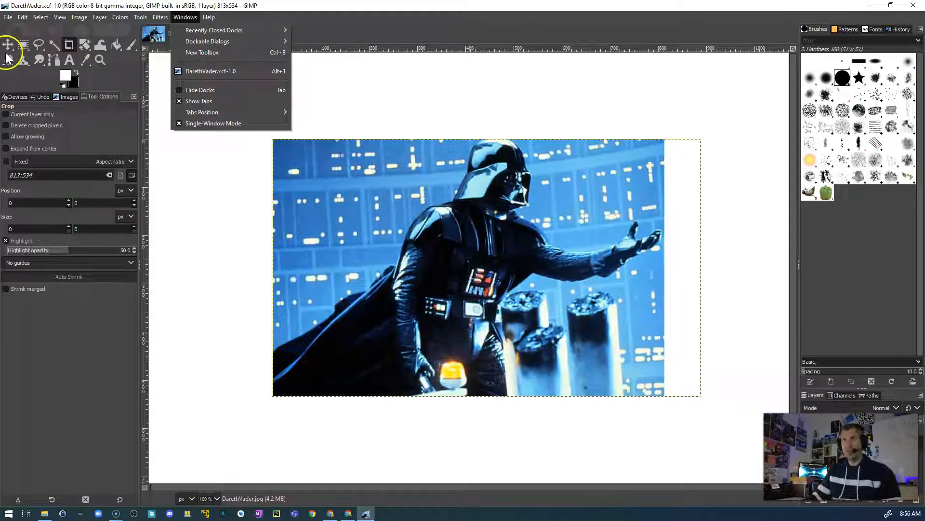
left_click(37, 43)
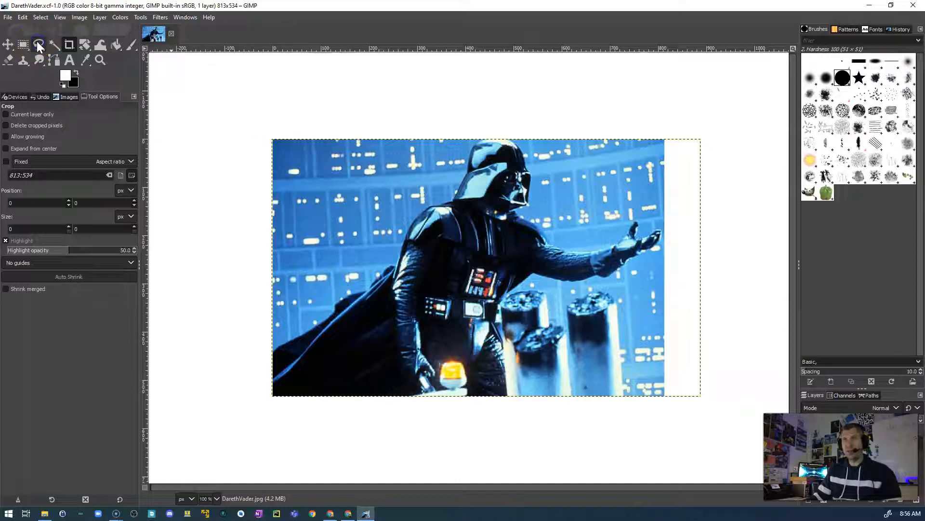
left_click(37, 42)
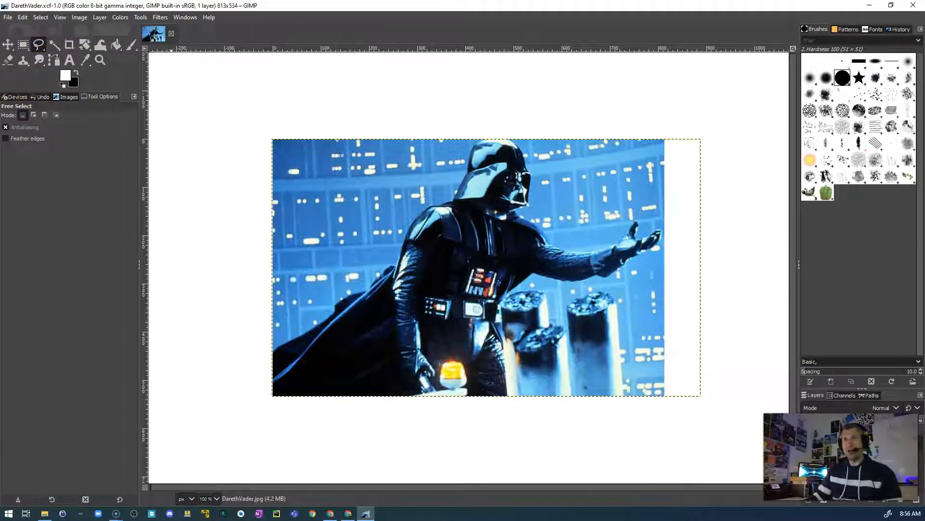
left_click(8, 61)
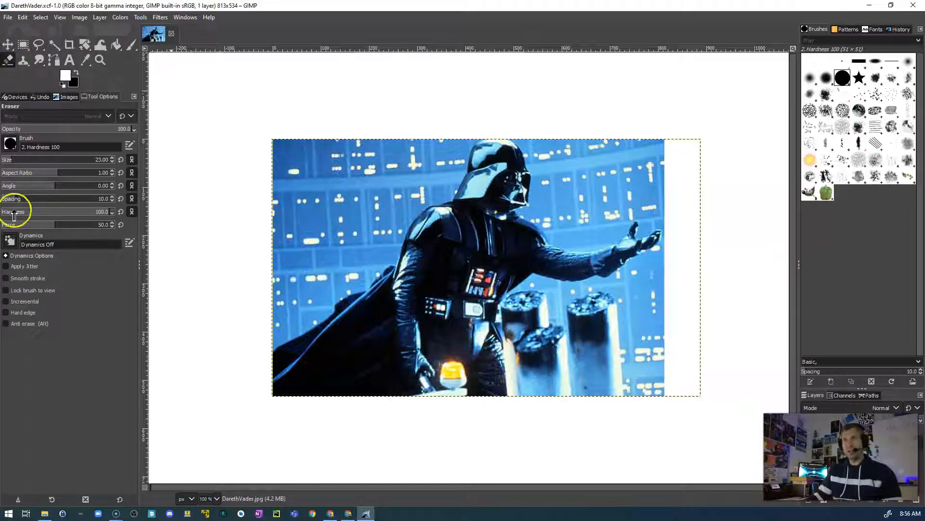
left_click(37, 42)
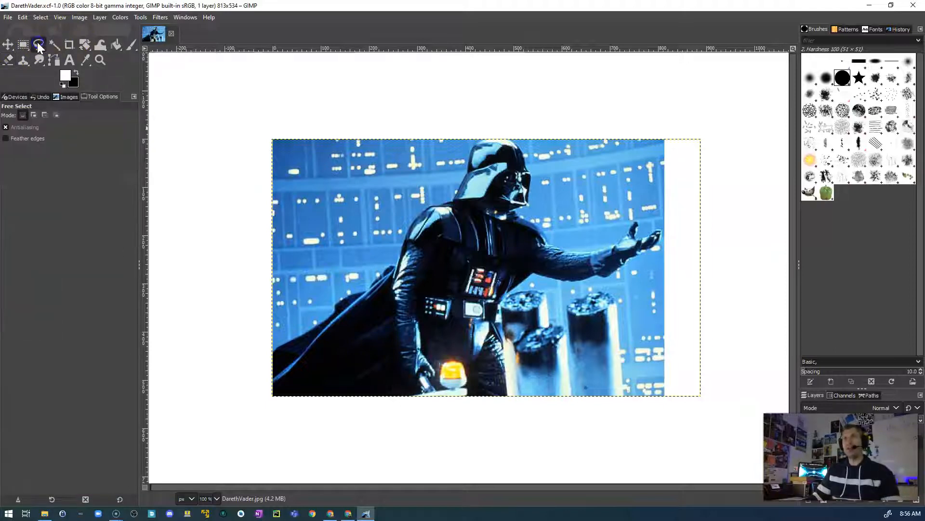
left_click(184, 17)
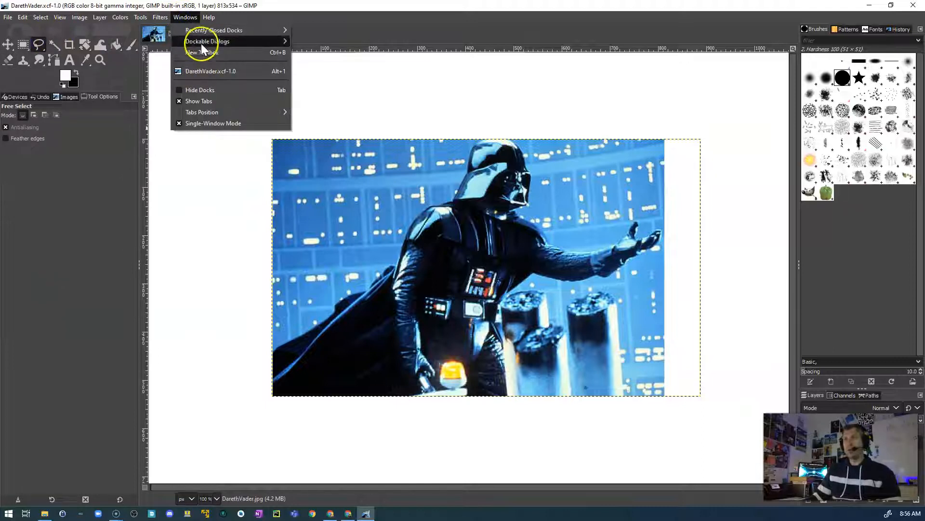
mouse_move(201, 43)
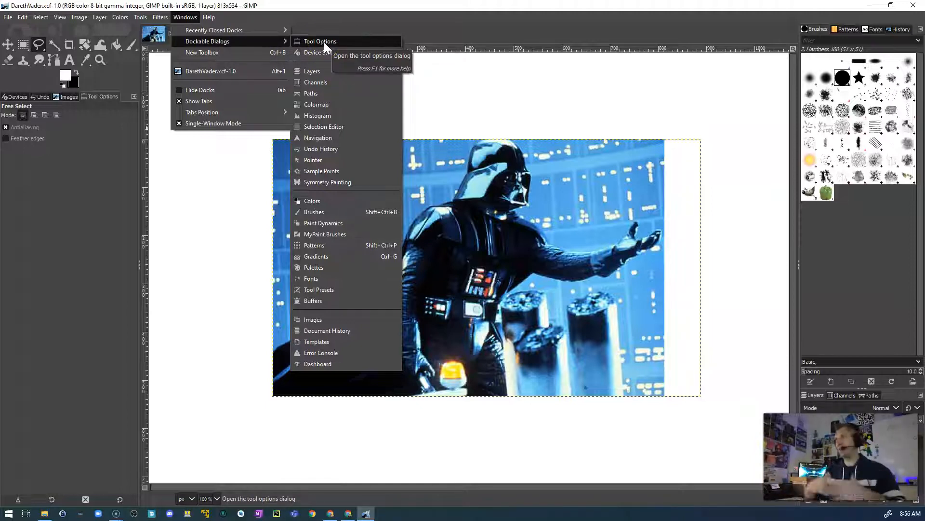
left_click(144, 37)
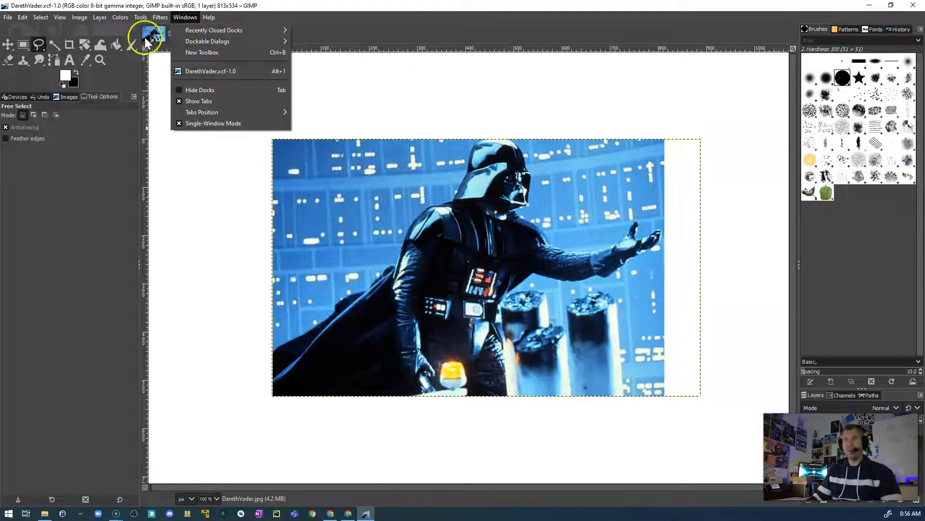
Step: Draw a free selection loosely around the whole Darth Vader figure, including cape and outstretched arm, and close the outline
left_click(40, 46)
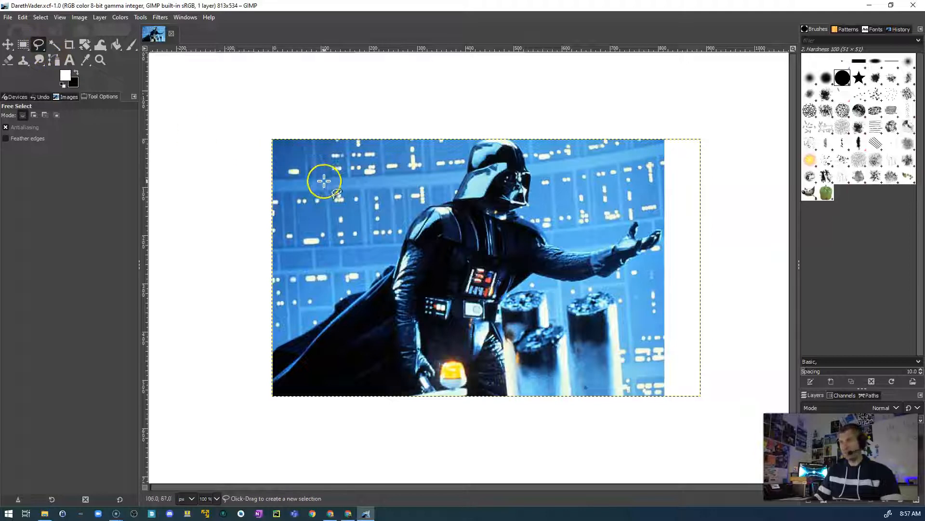
mouse_move(375, 207)
left_mouse_down()
mouse_move(390, 237)
mouse_move(448, 180)
mouse_move(466, 141)
mouse_move(529, 131)
mouse_move(544, 189)
mouse_move(538, 211)
mouse_move(560, 239)
mouse_move(596, 238)
mouse_move(633, 210)
mouse_move(674, 234)
mouse_move(654, 264)
mouse_move(619, 284)
mouse_move(526, 293)
mouse_move(516, 324)
mouse_move(518, 396)
mouse_move(493, 419)
mouse_move(374, 430)
mouse_move(294, 423)
mouse_move(262, 410)
mouse_move(254, 350)
mouse_move(268, 328)
mouse_move(390, 237)
left_mouse_up()
key("Return")
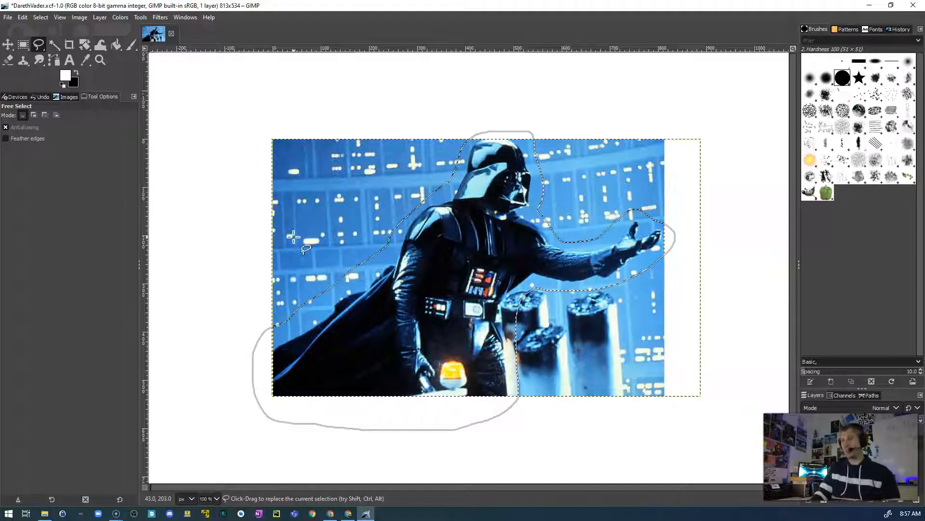
Step: Try deleting the contents of the selection around Darth Vader, and undo the deletion
key("Delete")
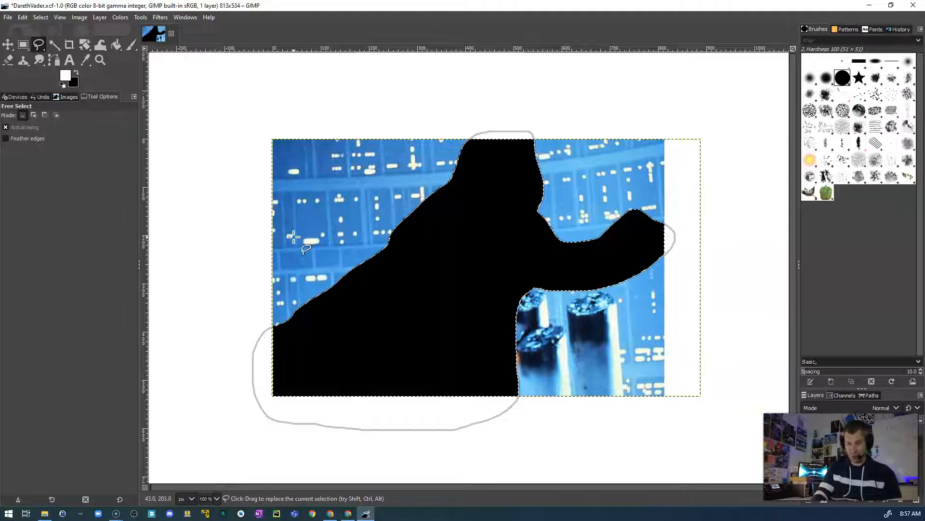
key("ctrl+z")
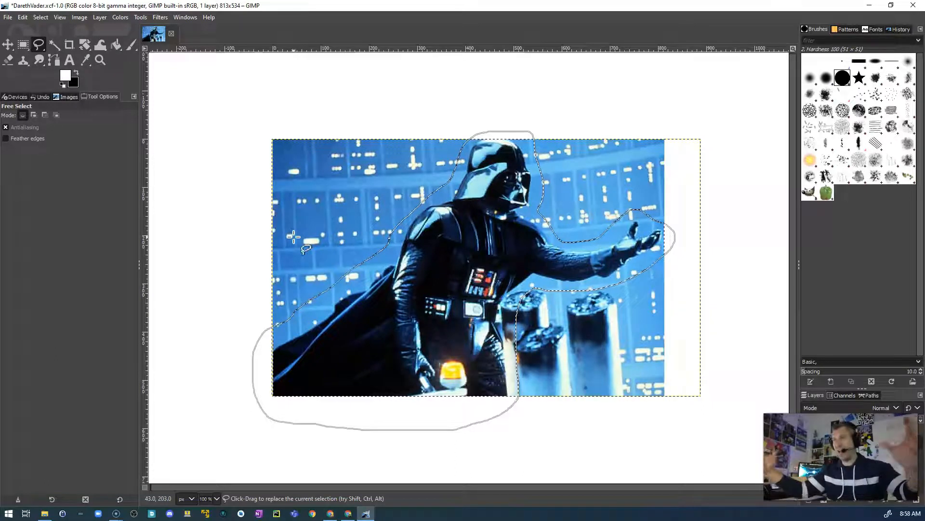
Step: Invert the selection, delete the background outside the Darth Vader outline and save the image
key("Return")
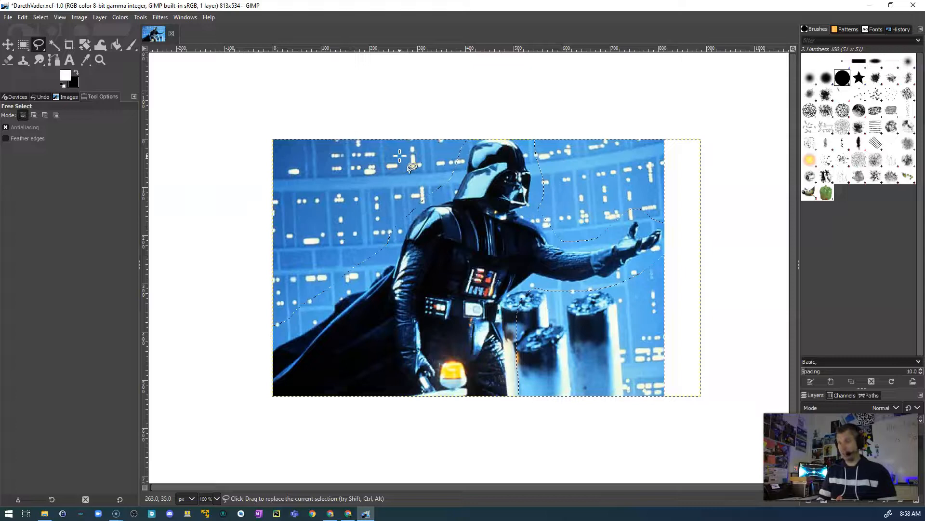
key("Delete")
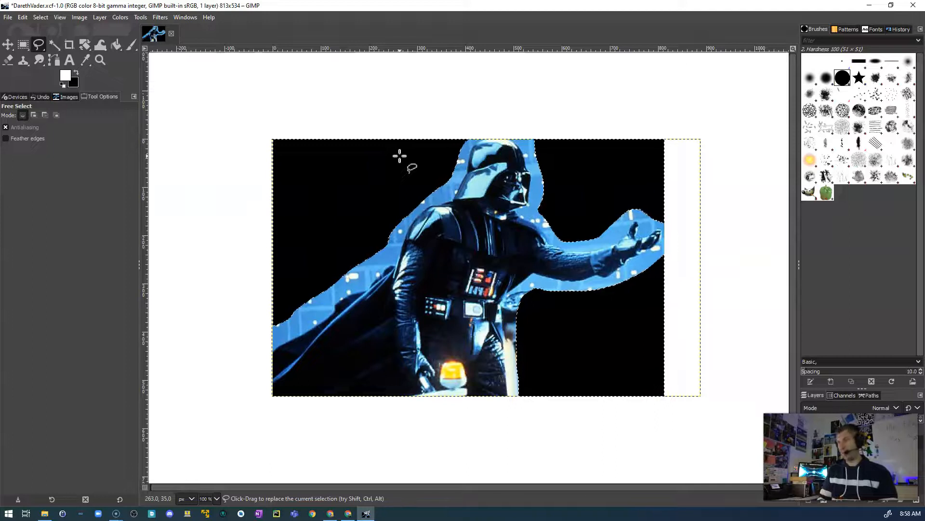
key("ctrl+s")
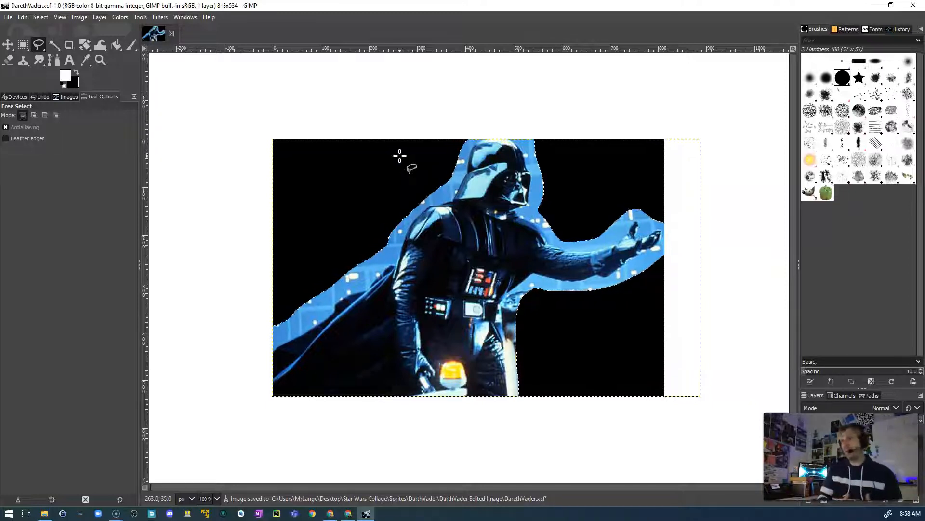
Step: Try applying Color to Alpha to the selected background with white as the color
left_click(118, 20)
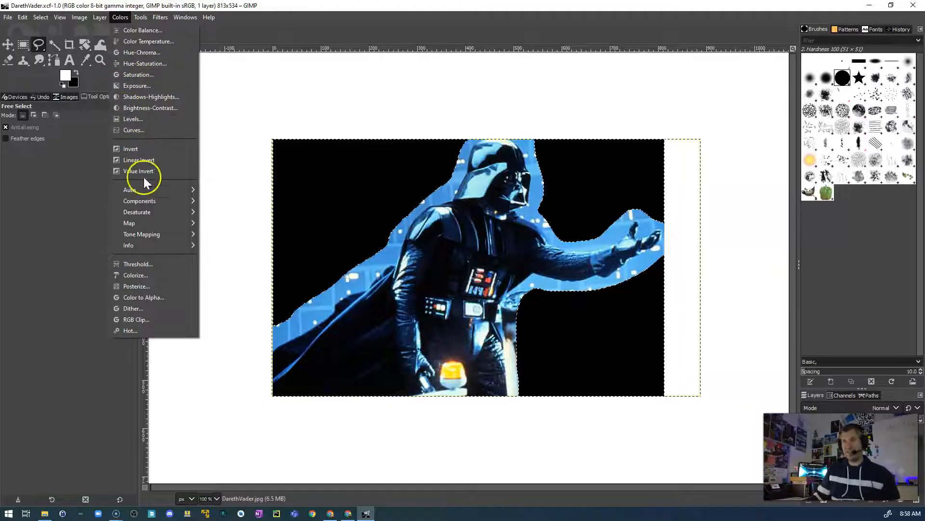
left_click(144, 298)
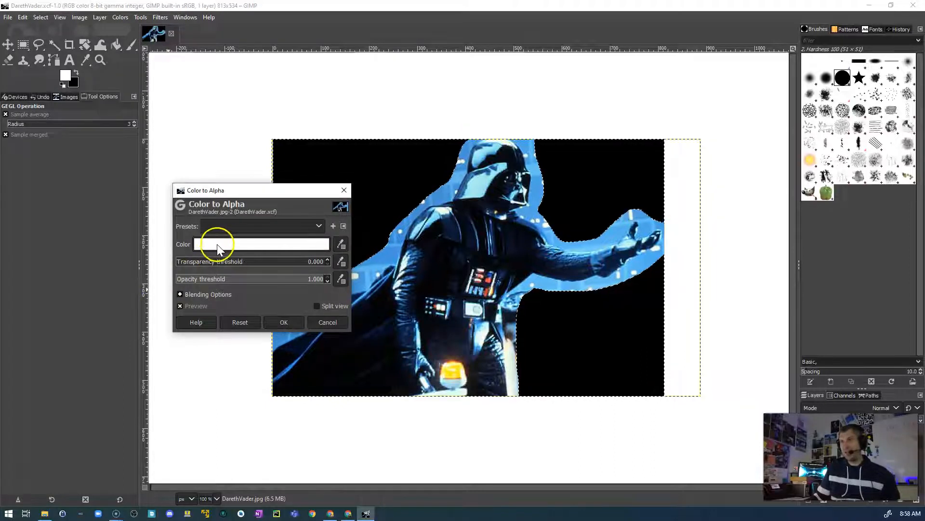
left_click_drag(274, 189, 244, 81)
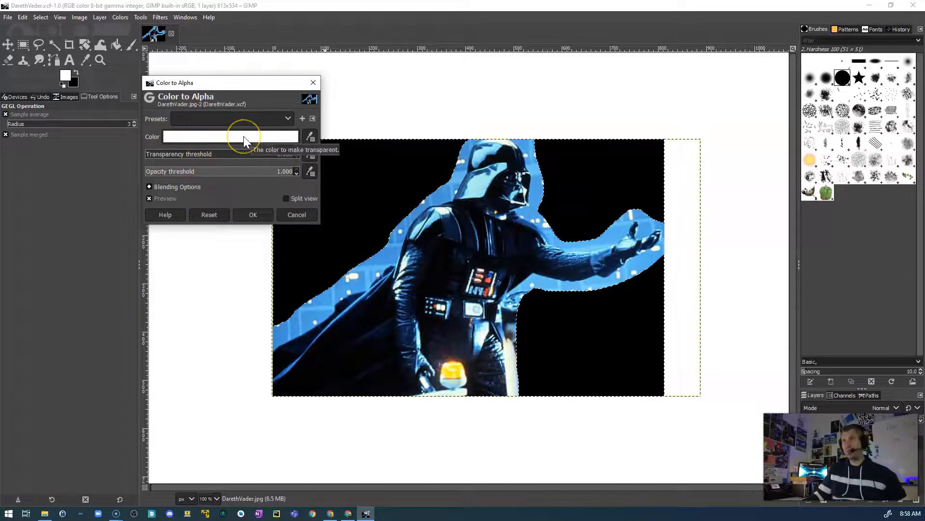
left_click(253, 216)
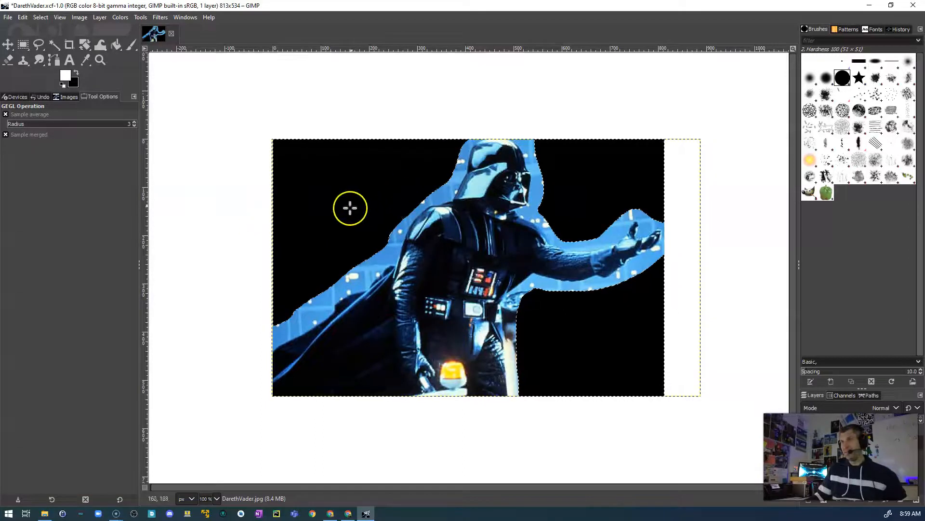
Step: Make the selected background transparent with Color to Alpha, using black picked from the image
left_click(121, 17)
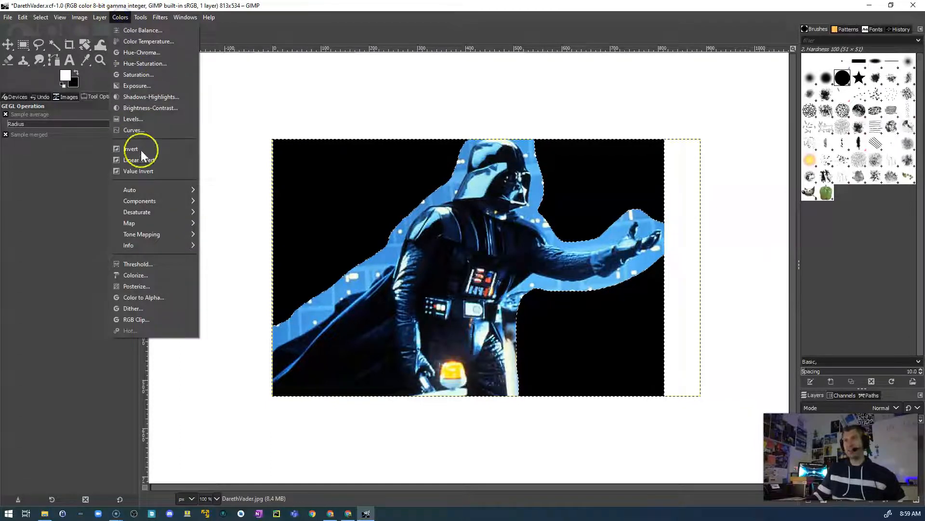
left_click(143, 295)
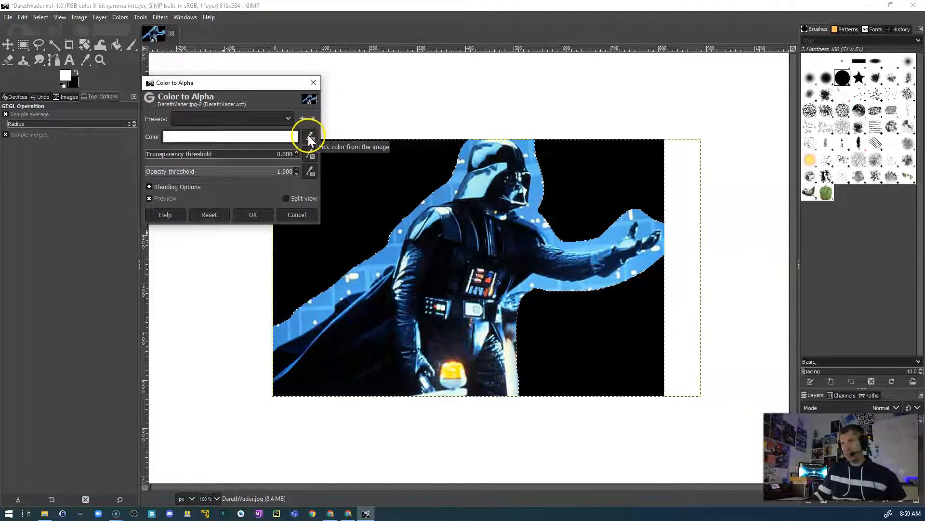
left_click(308, 136)
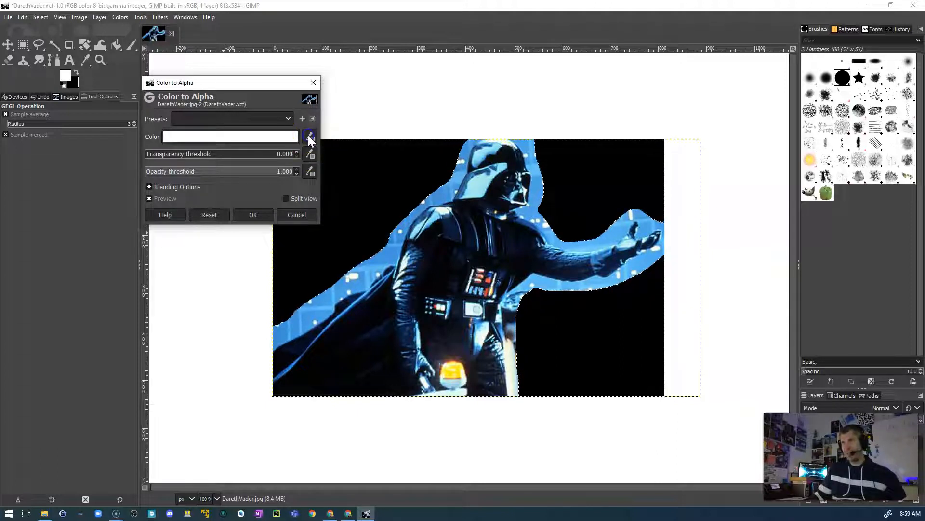
left_click(354, 170)
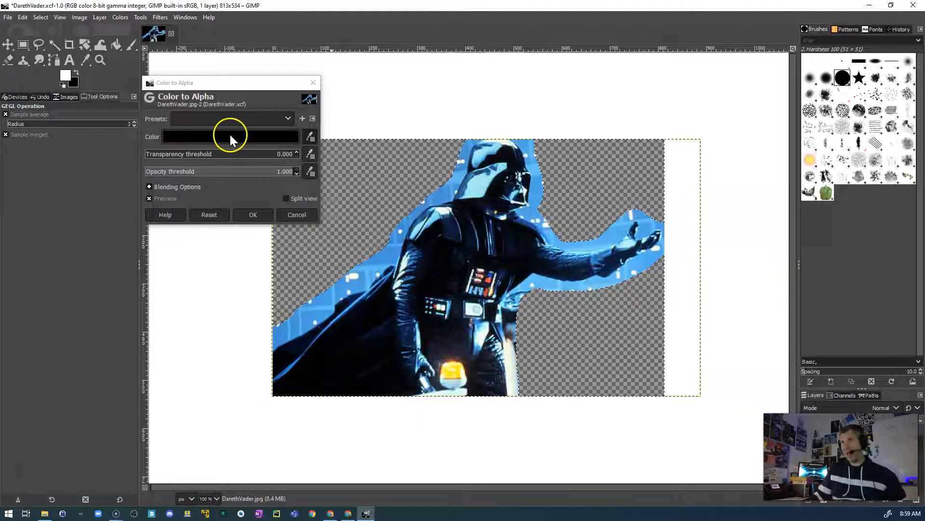
left_click(250, 215)
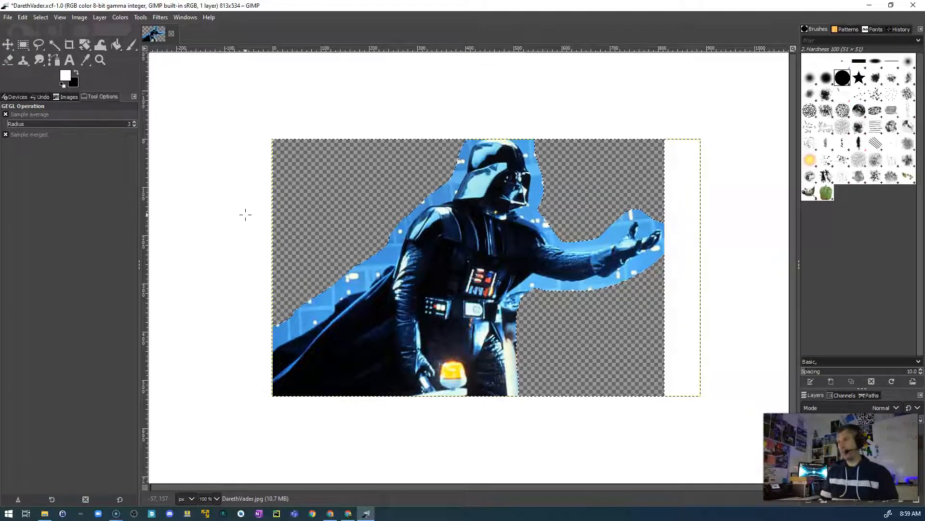
Step: Save the image and clear the selection
key("ctrl+s")
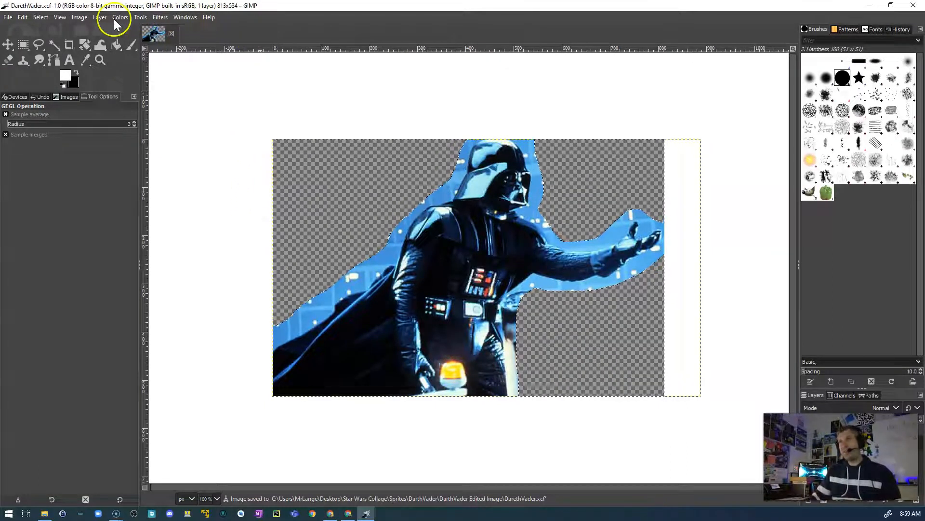
left_click(40, 19)
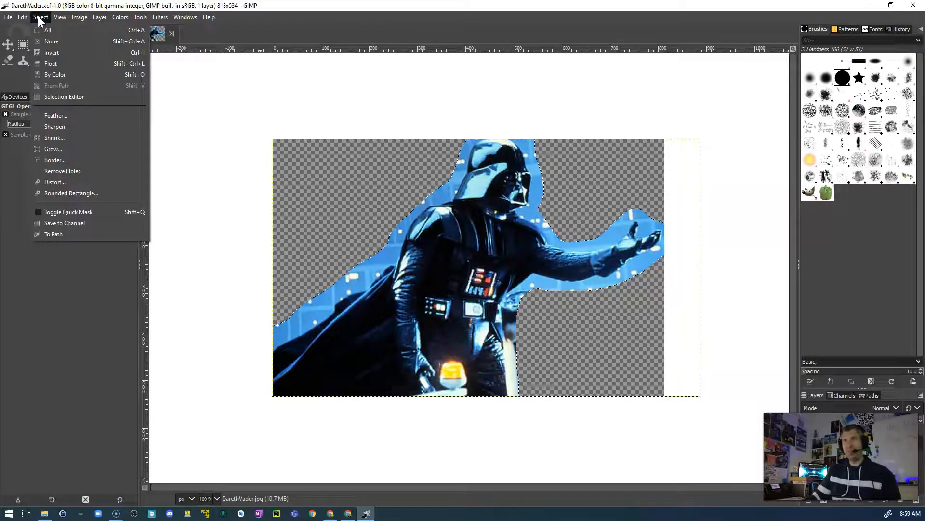
left_click(51, 42)
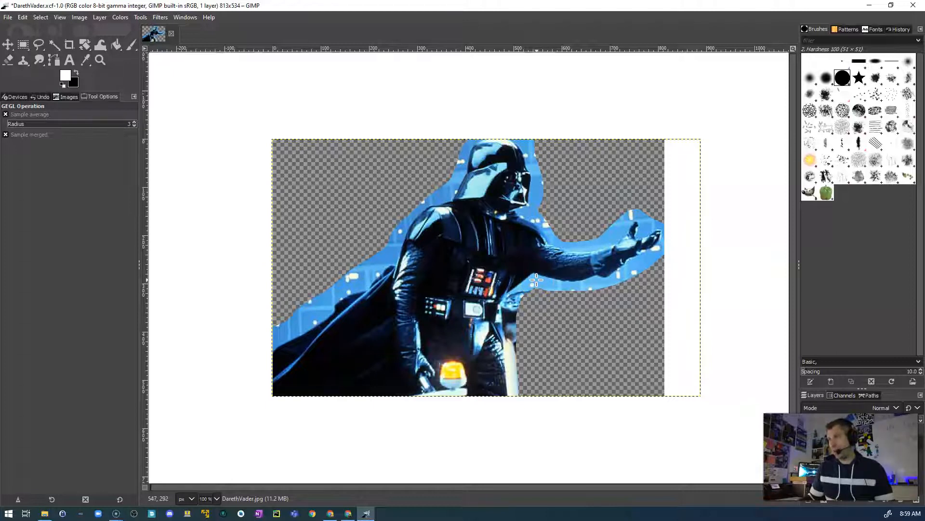
Step: Choose the Eraser with the round 2. Hardness 100 brush for cleaning up the area beneath the outstretched arm
scroll(536, 279, "up", 3)
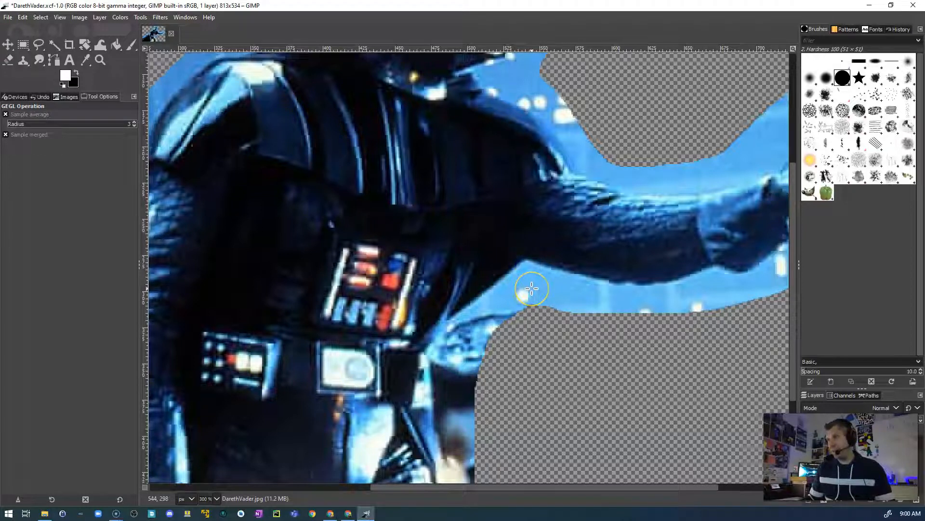
scroll(532, 288, "up", 1)
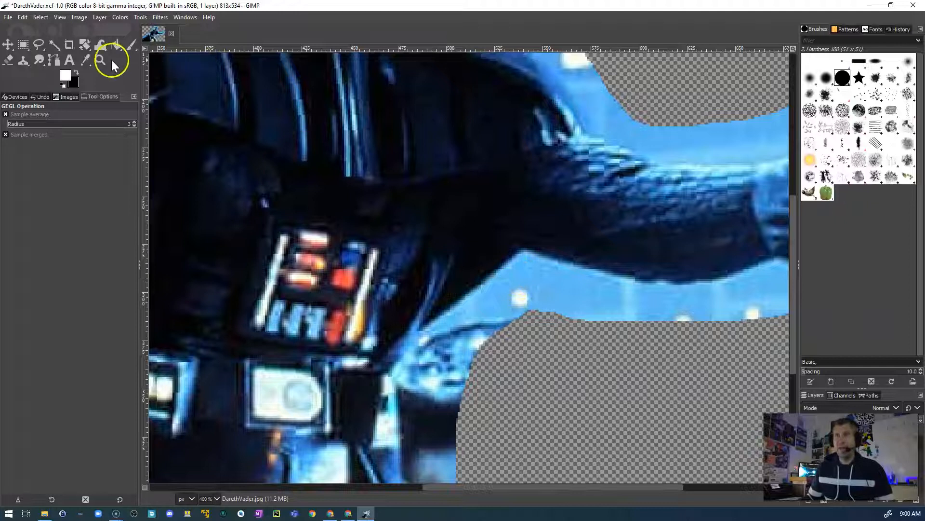
left_click(7, 59)
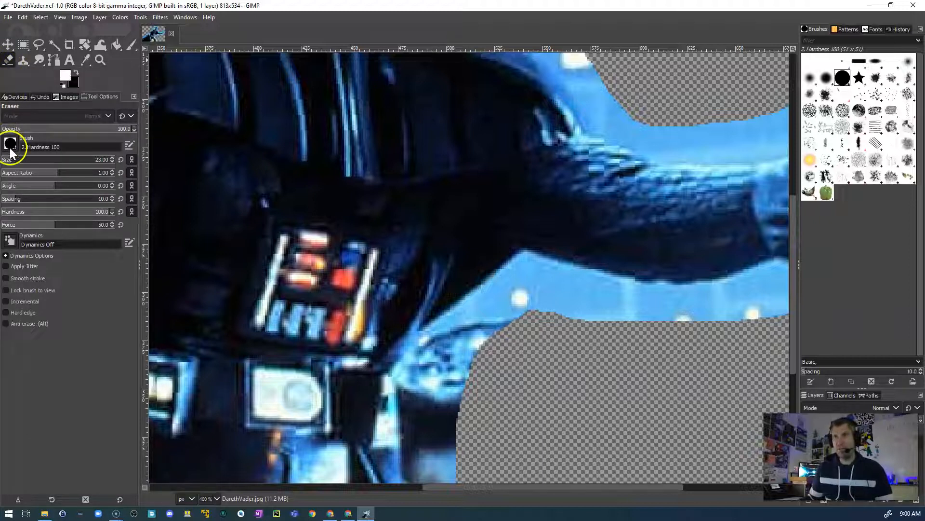
left_click(181, 18)
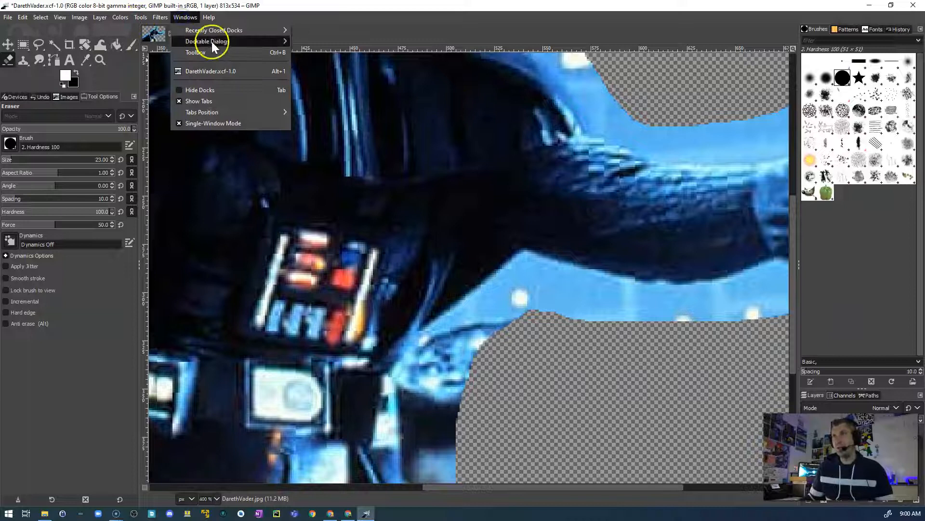
mouse_move(212, 42)
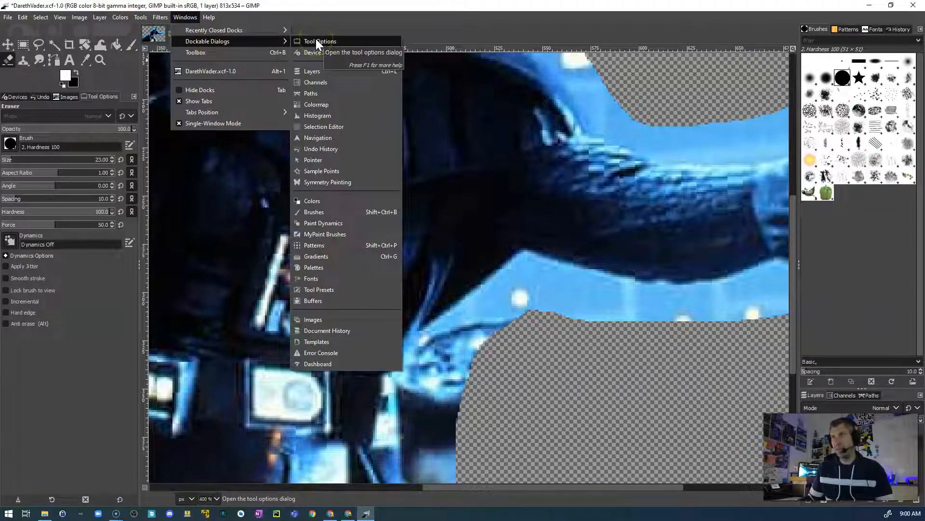
left_click(9, 143)
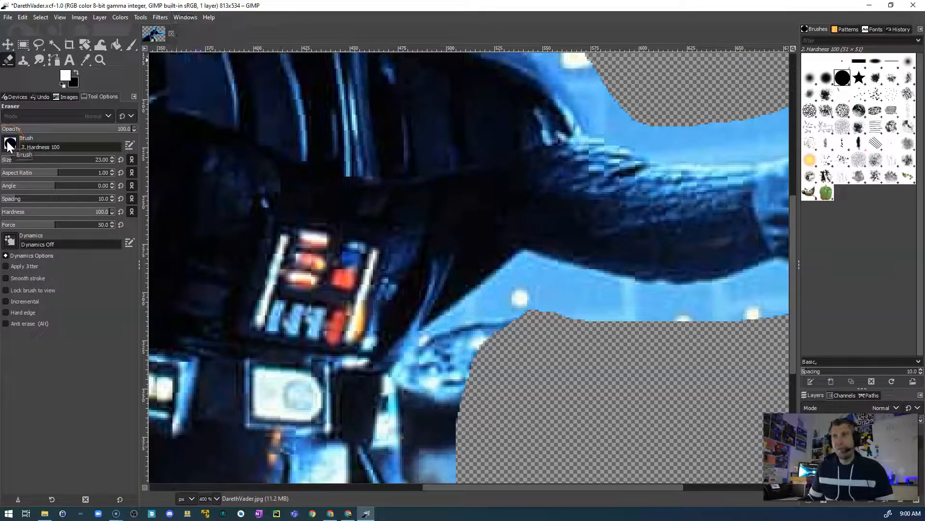
left_click(8, 144)
left_click(10, 172)
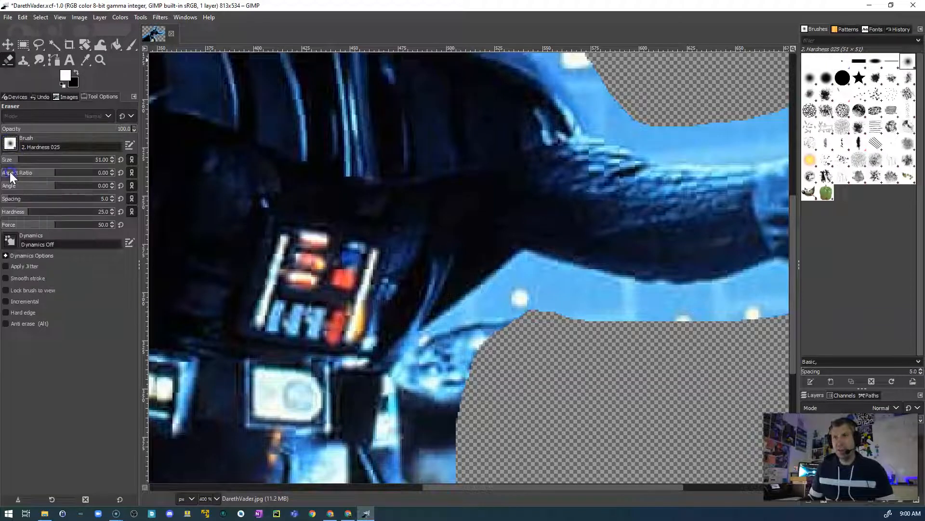
left_click(11, 146)
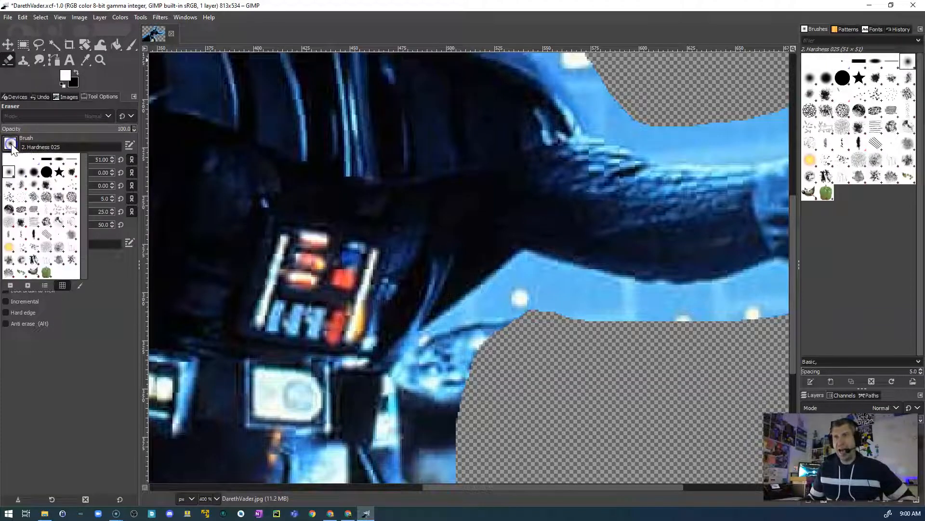
left_click(46, 171)
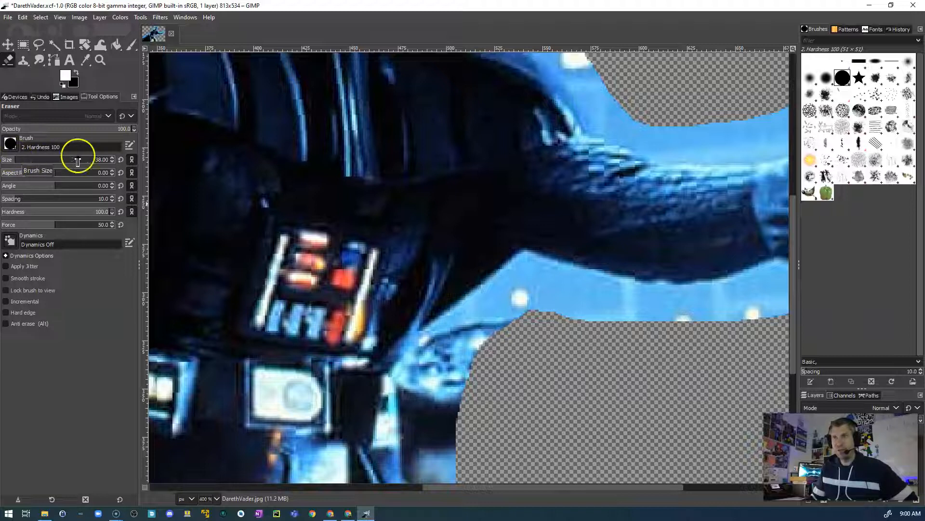
Step: Set the eraser size to 35 and erase the blue background under the upper arm and beside the waist
scroll(113, 160, "down", 5)
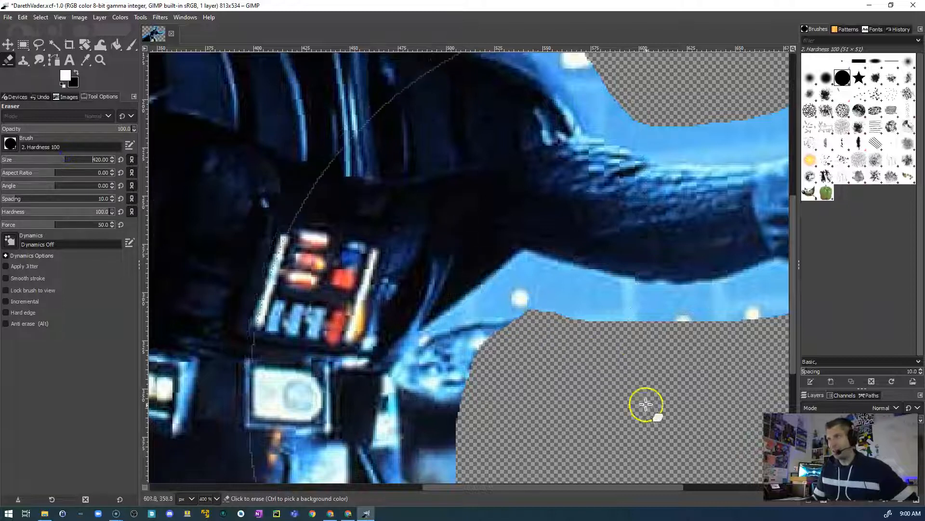
left_click(18, 162)
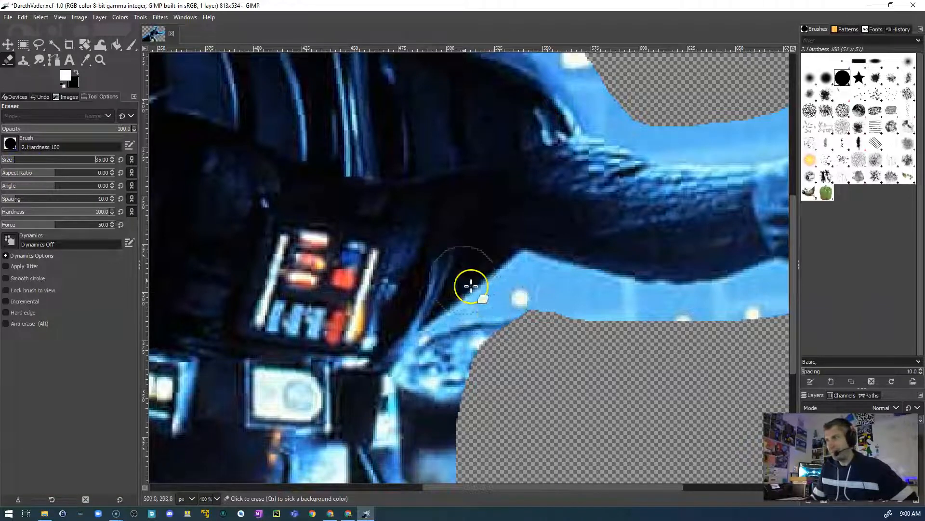
left_click(500, 314)
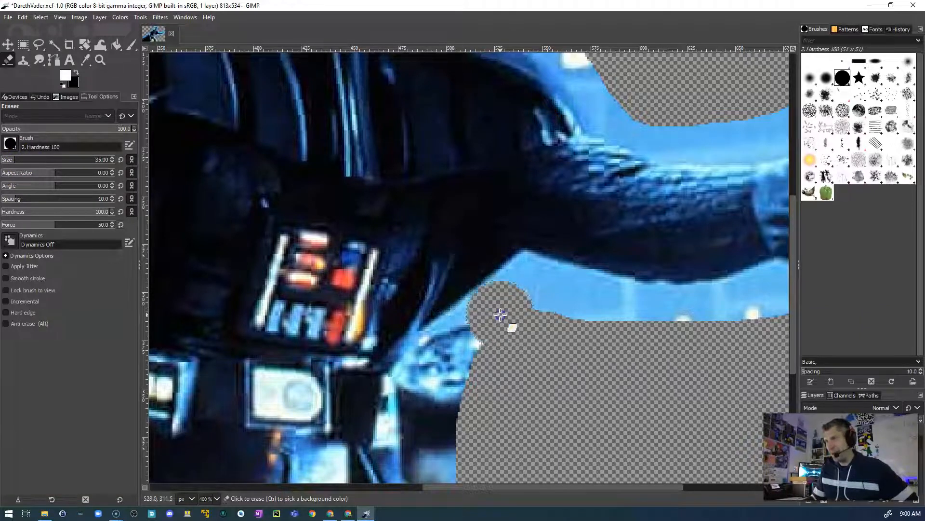
mouse_move(503, 312)
left_mouse_down()
mouse_move(529, 281)
mouse_move(599, 310)
mouse_move(653, 316)
mouse_move(588, 317)
left_mouse_up()
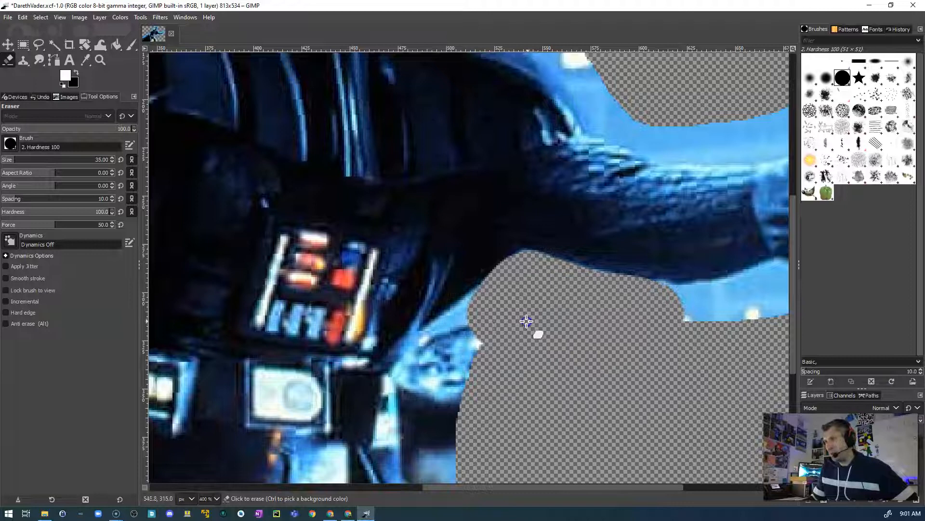
mouse_move(504, 322)
left_mouse_down()
mouse_move(428, 374)
mouse_move(436, 441)
mouse_move(448, 398)
mouse_move(463, 385)
mouse_move(485, 391)
mouse_move(519, 383)
left_mouse_up()
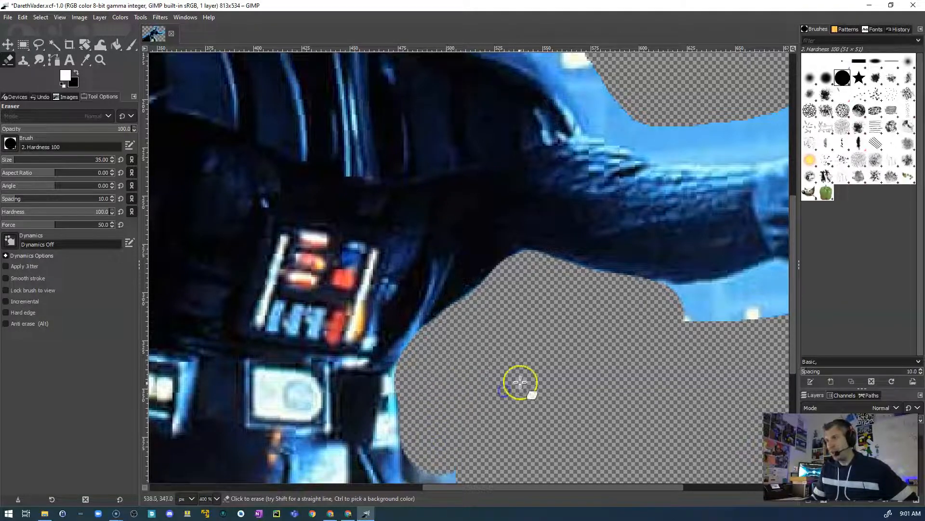
Step: Erase the pale strip and leftover background along the outer edge of the leg, down toward the image's lower edge
scroll(520, 381, "down", 3)
scroll(521, 380, "down", 4)
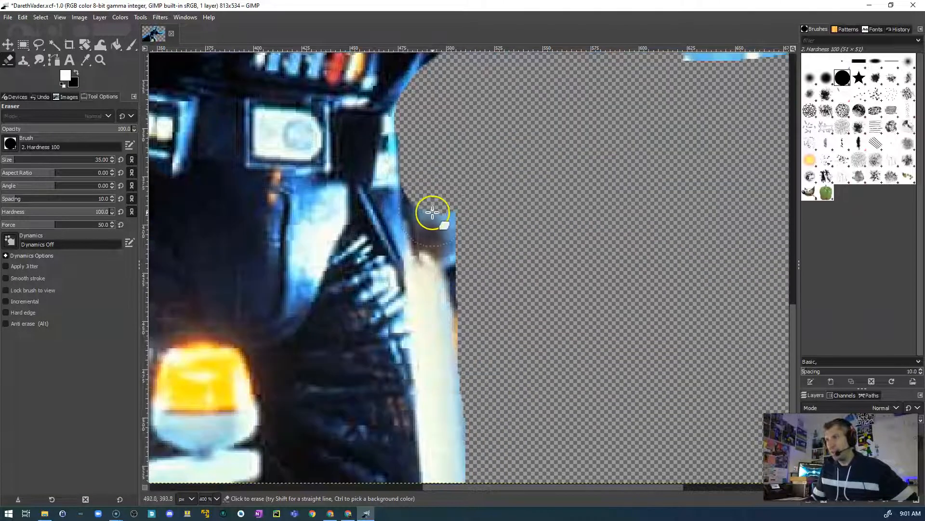
left_click_drag(434, 195, 448, 462)
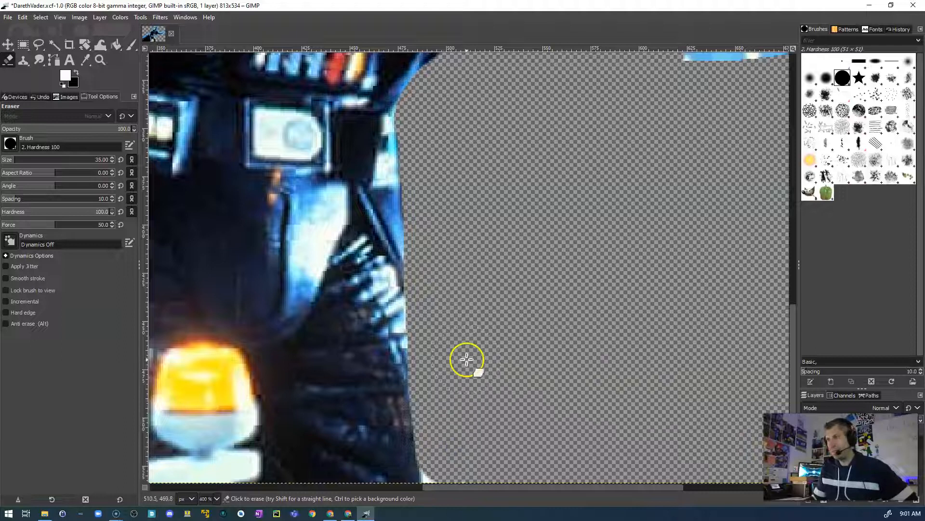
left_click_drag(471, 409, 460, 459)
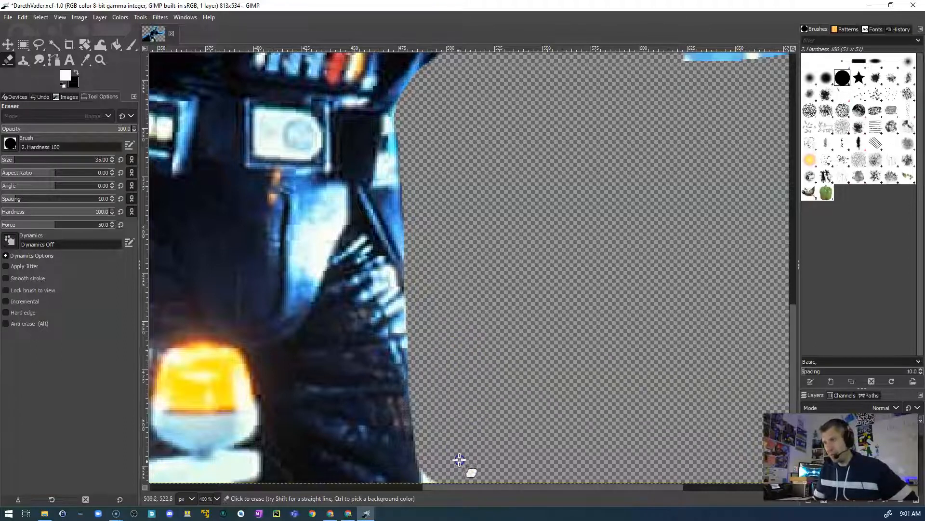
Step: Erase the blue background along the underside of the forearm, as far as the wrist
scroll(487, 384, "up", 10)
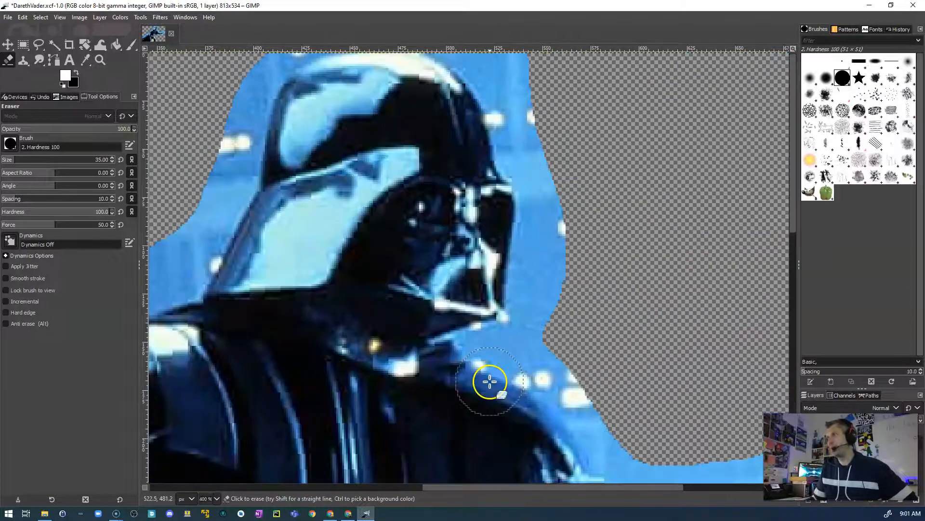
scroll(491, 382, "down", 10)
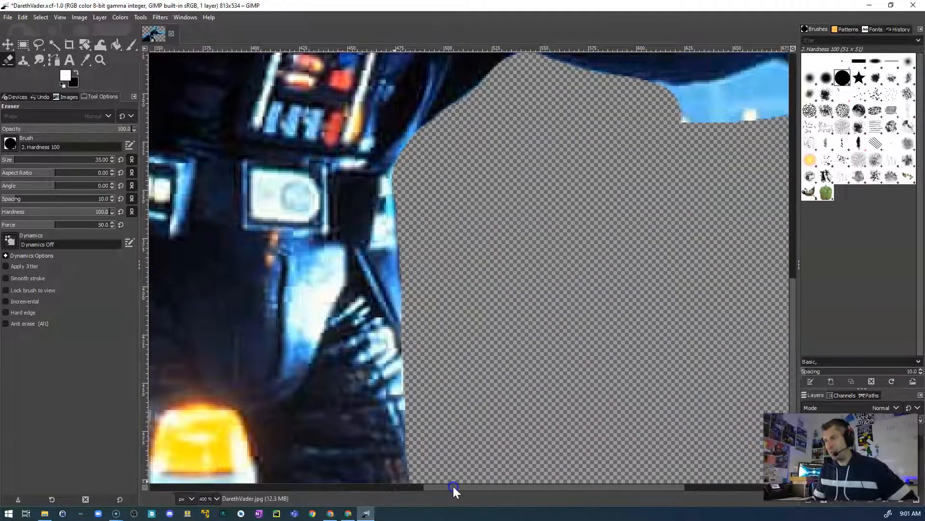
left_click_drag(453, 486, 592, 485)
scroll(619, 390, "up", 5)
scroll(618, 389, "down", 5)
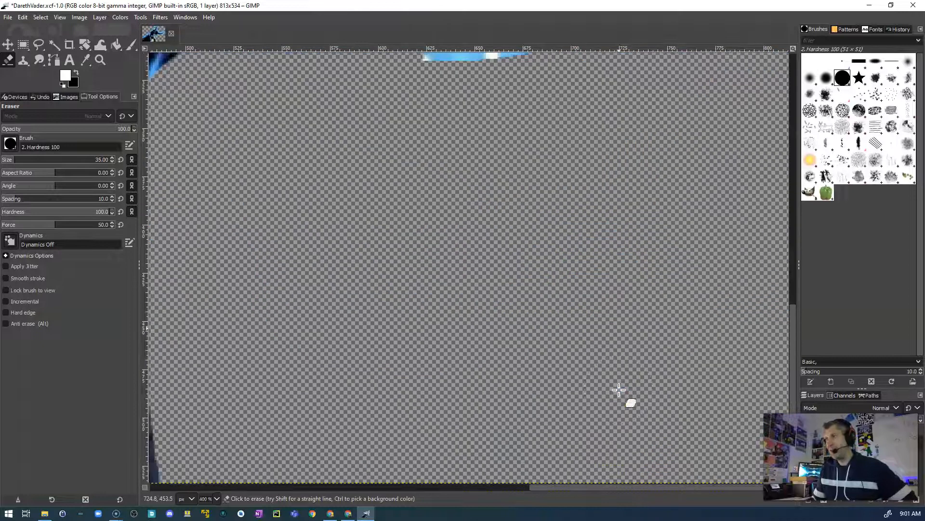
scroll(619, 389, "up", 5)
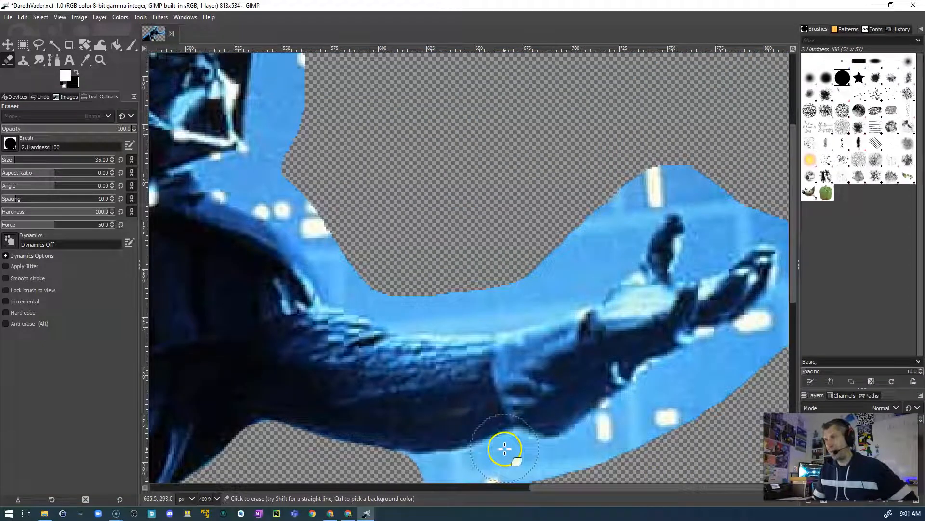
scroll(504, 449, "down", 5)
mouse_move(388, 162)
left_mouse_down()
mouse_move(463, 163)
mouse_move(515, 140)
mouse_move(555, 151)
mouse_move(602, 135)
left_mouse_up()
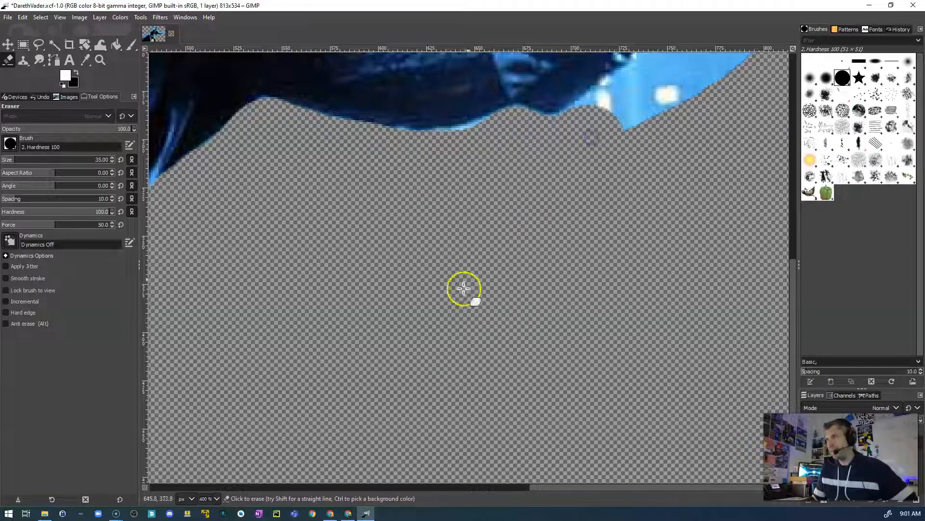
scroll(448, 322, "up", 8)
scroll(448, 322, "down", 7)
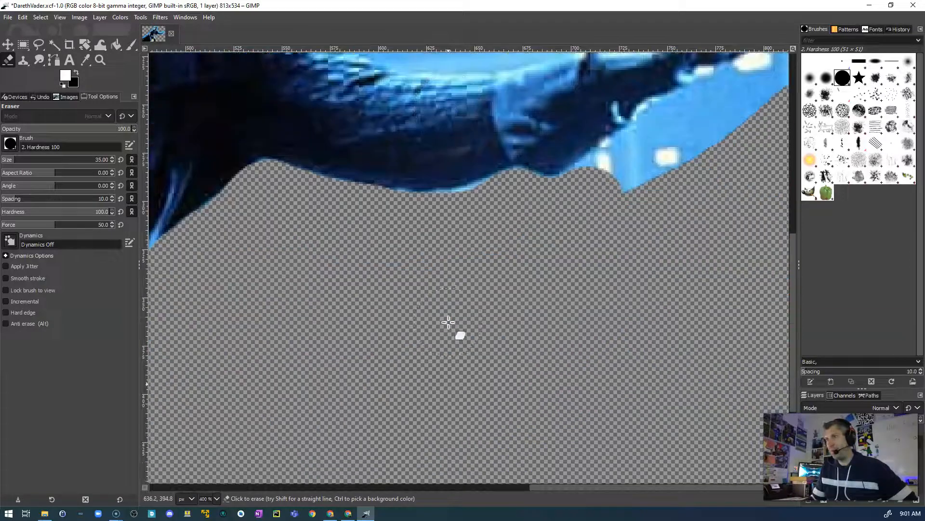
scroll(448, 320, "up", 5)
key("shift")
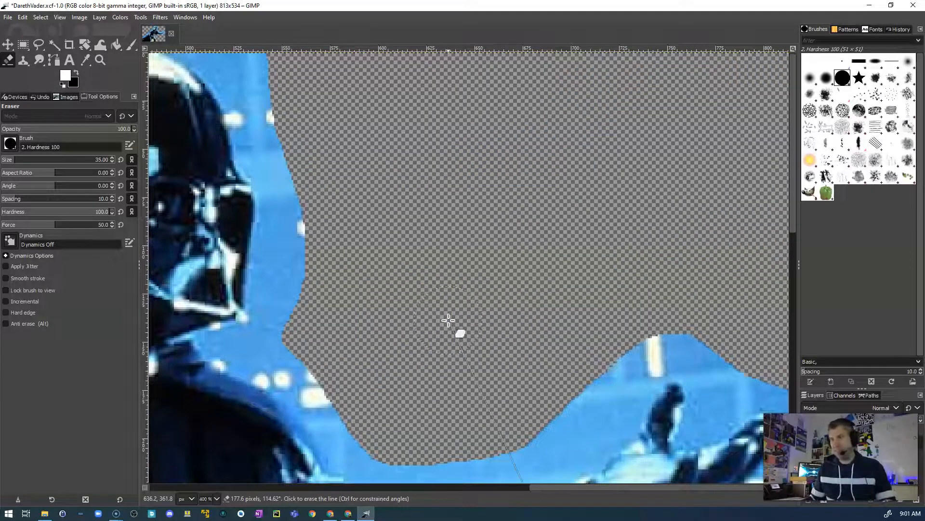
scroll(448, 320, "left", 5)
scroll(448, 321, "right", 5)
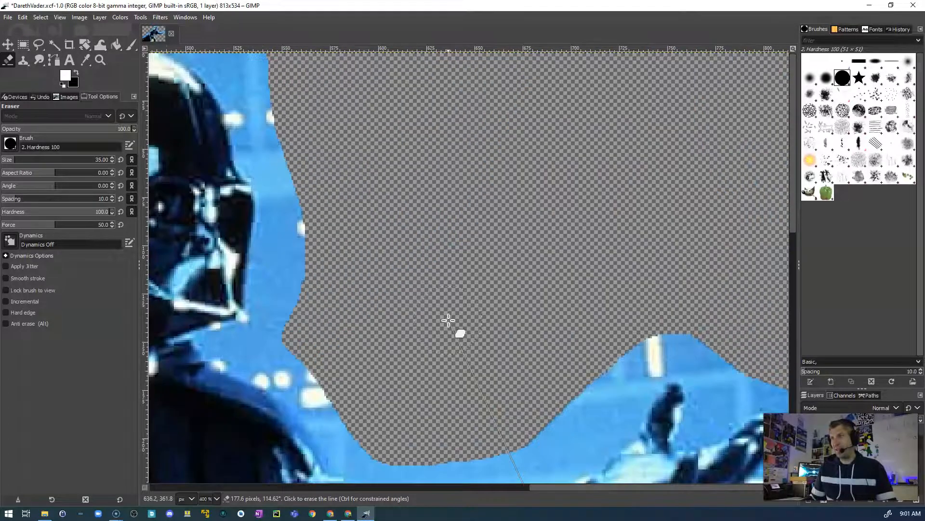
scroll(449, 320, "left", 4)
scroll(449, 320, "right", 5)
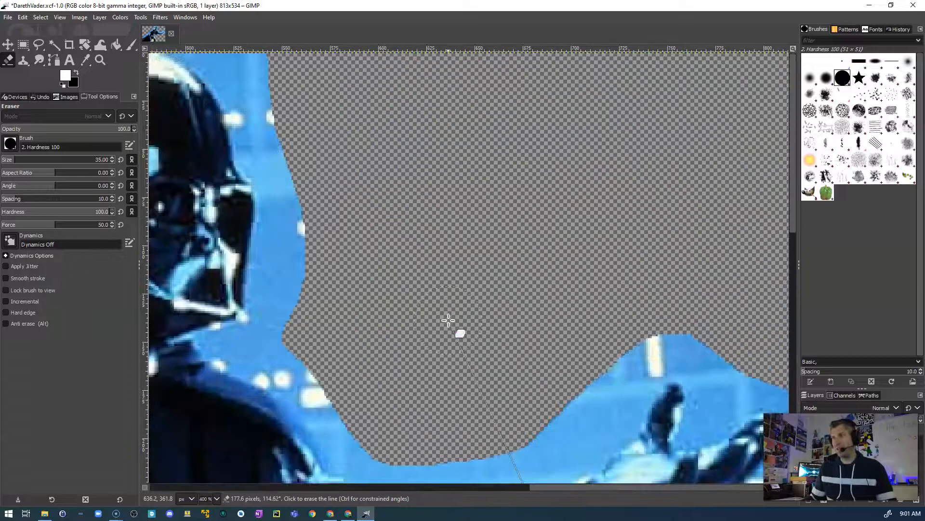
scroll(449, 320, "left", 6)
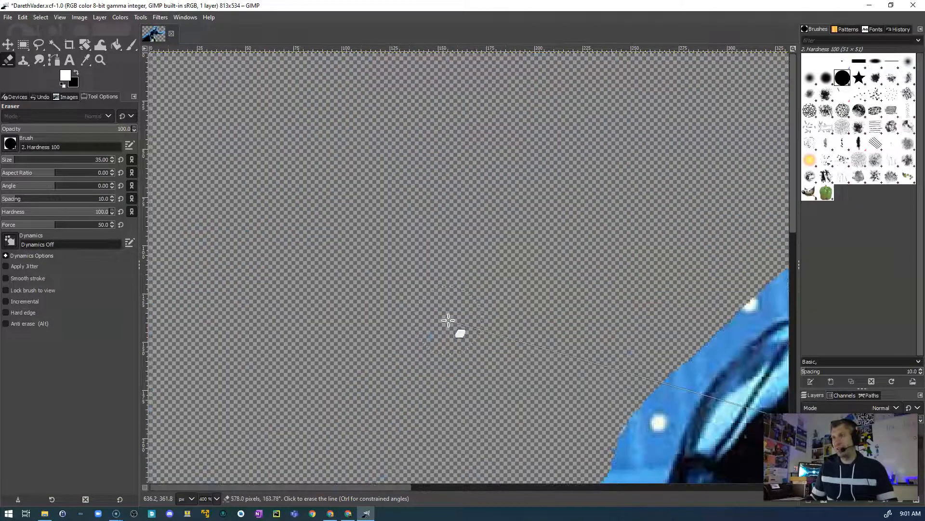
scroll(448, 320, "right", 6)
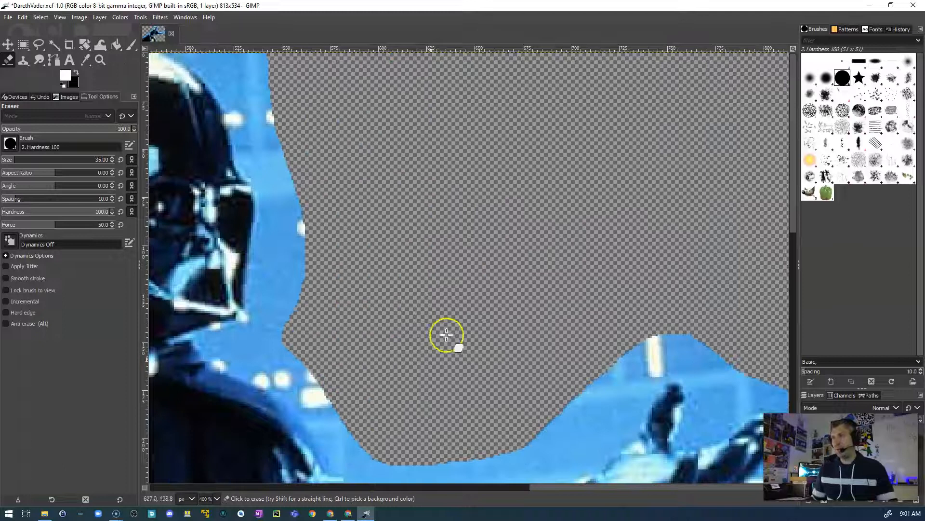
Step: Erase the background between the thumb and fingers, and trace closely around the thumb and upper wrist with the eraser at size 10
left_click_drag(540, 485, 438, 487)
left_click_drag(537, 487, 660, 488)
scroll(676, 437, "down", 3)
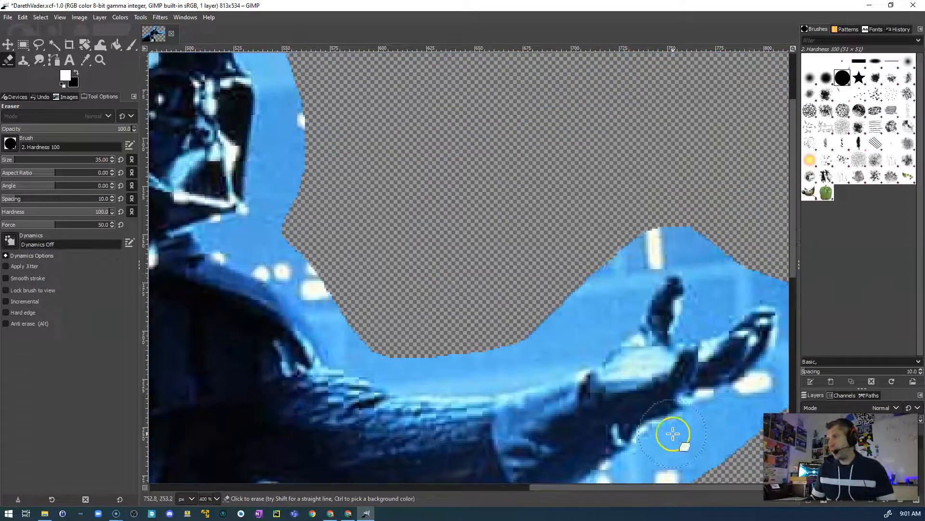
mouse_move(740, 245)
left_mouse_down()
mouse_move(729, 287)
mouse_move(715, 296)
left_mouse_up()
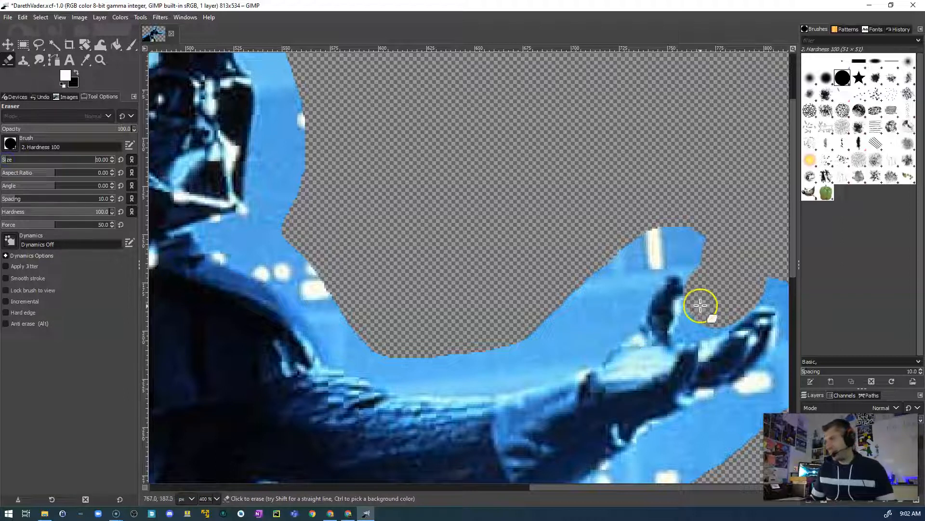
mouse_move(687, 336)
left_mouse_down()
mouse_move(770, 294)
mouse_move(784, 304)
mouse_move(784, 332)
mouse_move(771, 282)
mouse_move(787, 285)
mouse_move(708, 241)
mouse_move(655, 232)
mouse_move(626, 254)
mouse_move(674, 230)
mouse_move(698, 249)
mouse_move(696, 286)
mouse_move(674, 264)
mouse_move(608, 340)
mouse_move(525, 370)
left_mouse_up()
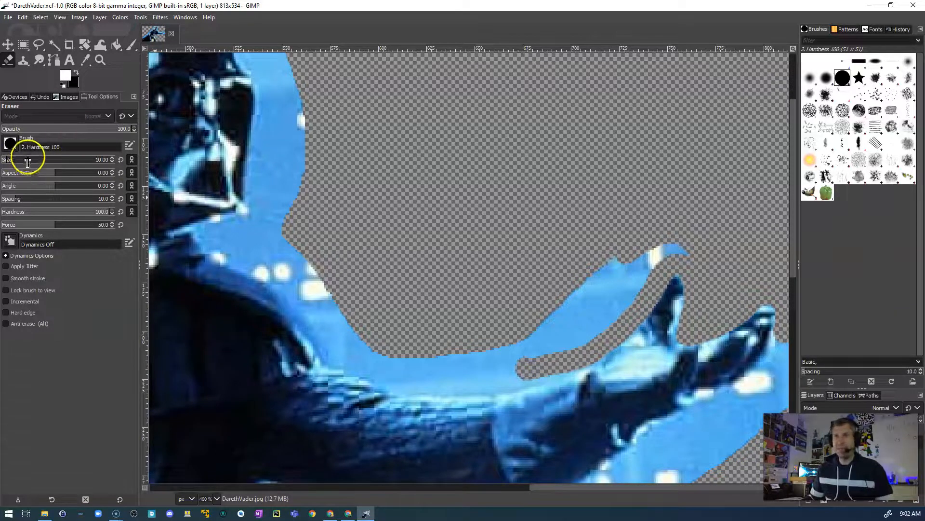
Step: Set the eraser size to 47 and erase the leftover blue patch above the hand and wrist
left_click(18, 161)
mouse_move(554, 331)
left_mouse_down()
mouse_move(613, 264)
mouse_move(690, 230)
left_mouse_up()
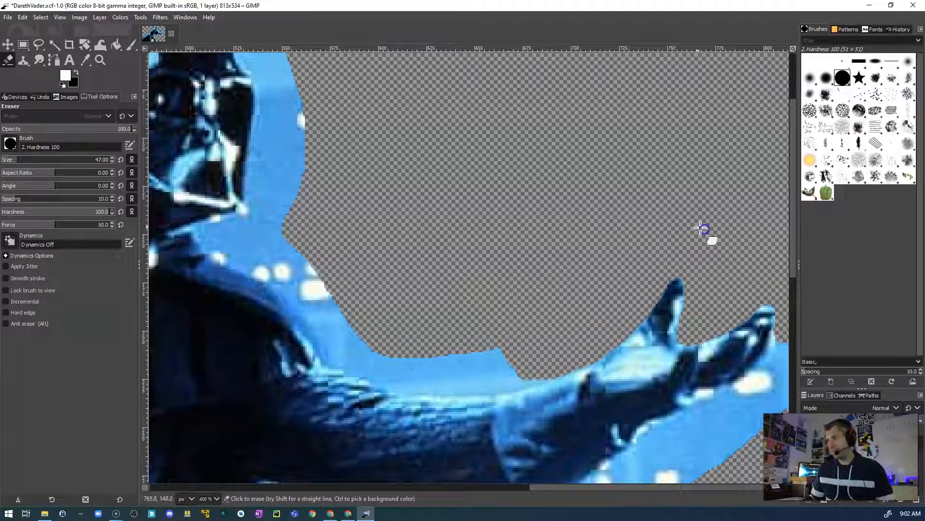
scroll(603, 202, "down", 5)
scroll(604, 203, "up", 5)
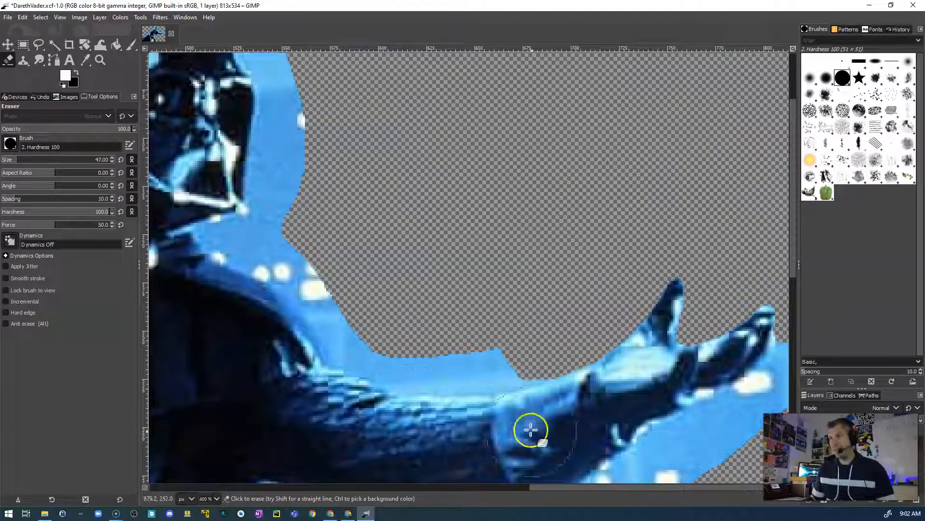
Step: Try erasing the background above the shoulder in one stroke toward the neck, and undo it
left_click_drag(614, 487, 527, 487)
mouse_move(556, 287)
left_mouse_down()
mouse_move(475, 287)
mouse_move(423, 305)
left_mouse_up()
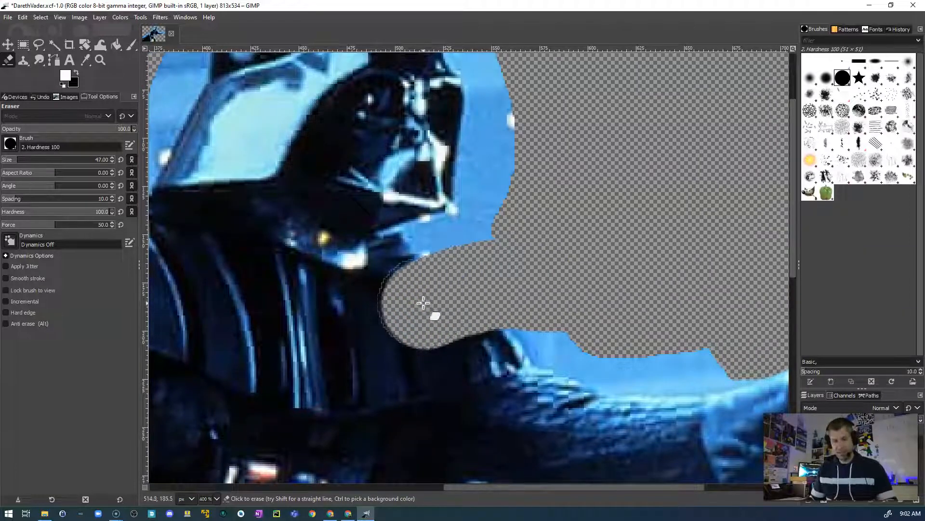
key("ctrl+z")
Step: Try erasing from the shoulder up across the collar and mask in one stroke, undo it, and save the image
mouse_move(532, 280)
left_mouse_down()
mouse_move(543, 305)
mouse_move(537, 285)
mouse_move(498, 252)
mouse_move(384, 190)
left_mouse_up()
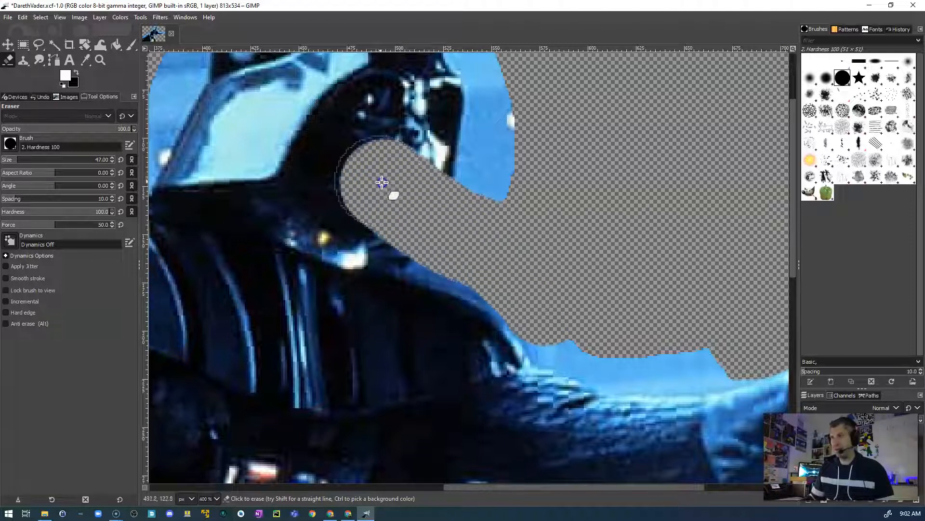
key("ctrl+z")
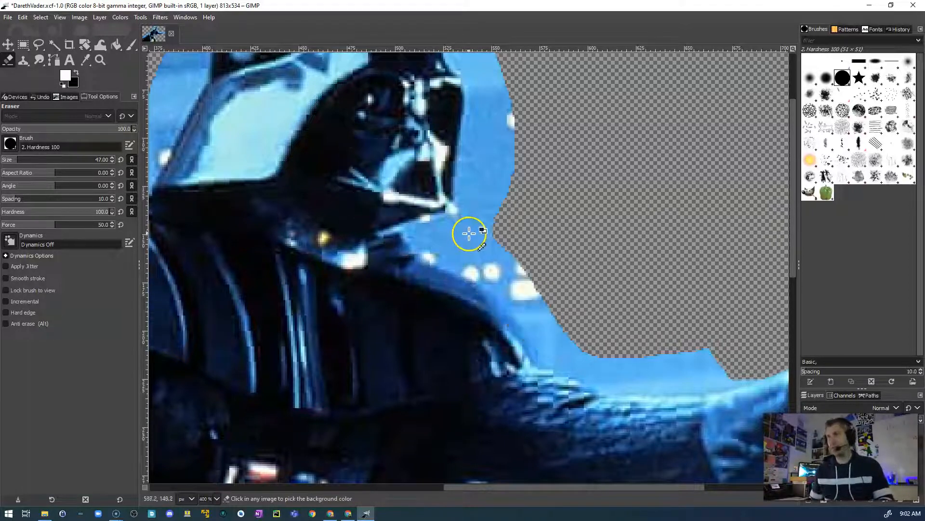
key("ctrl+s")
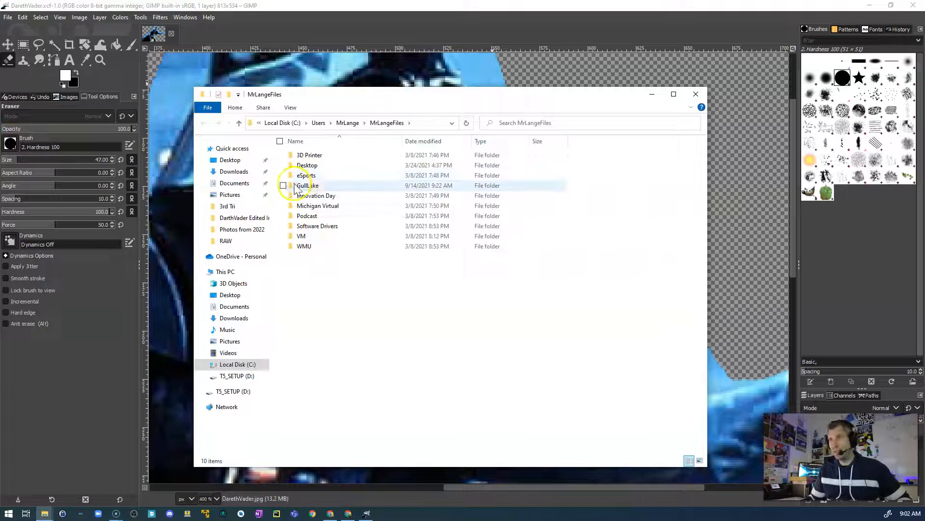
Step: Switch to File Explorer and browse through GullLake, Courses, ICS and Star Wars Collage to the Sprites folder
double_click(297, 186)
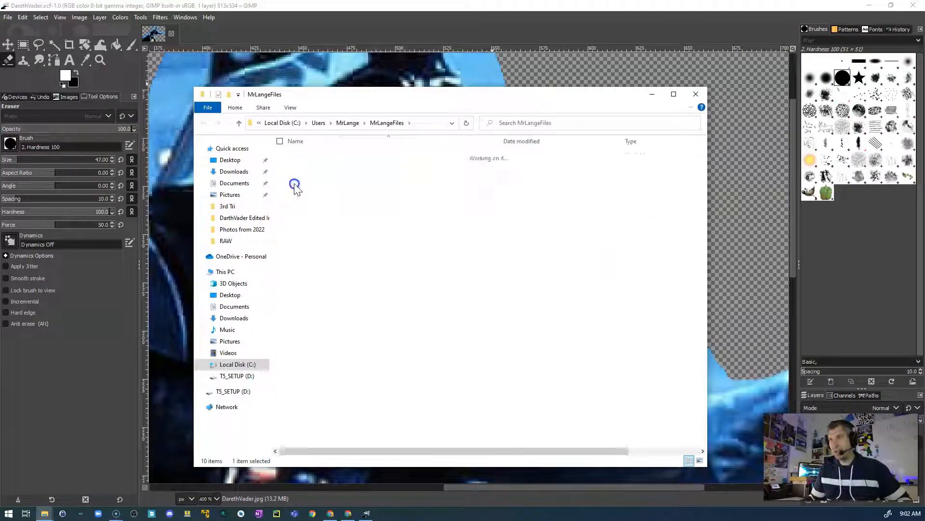
left_click(307, 156)
double_click(307, 156)
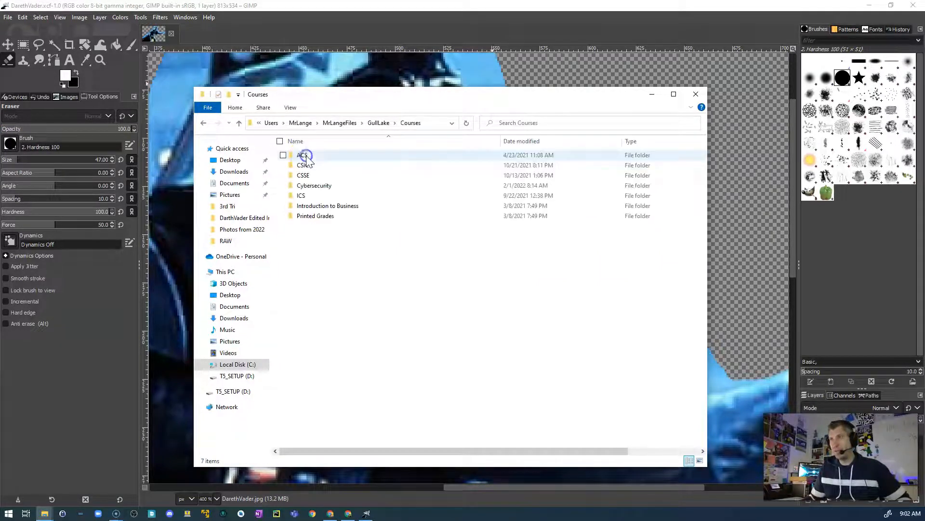
left_click(302, 196)
double_click(303, 196)
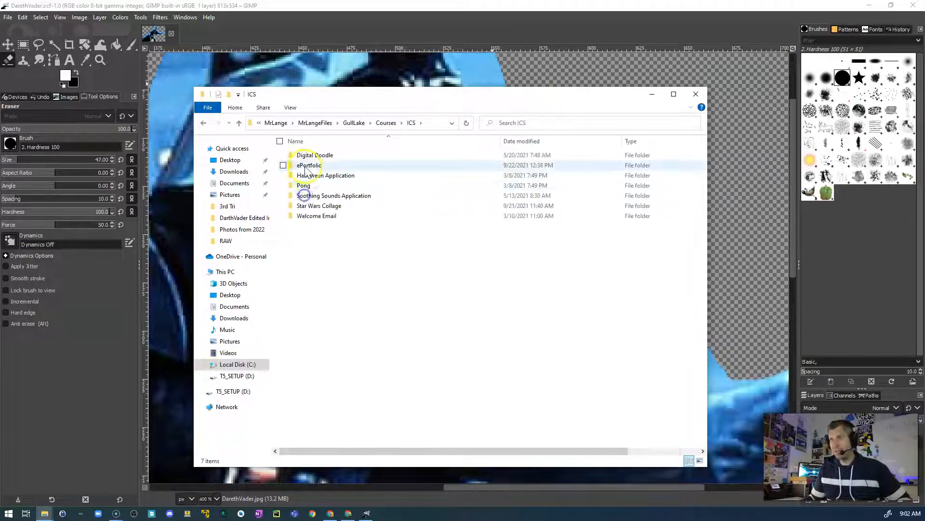
double_click(313, 207)
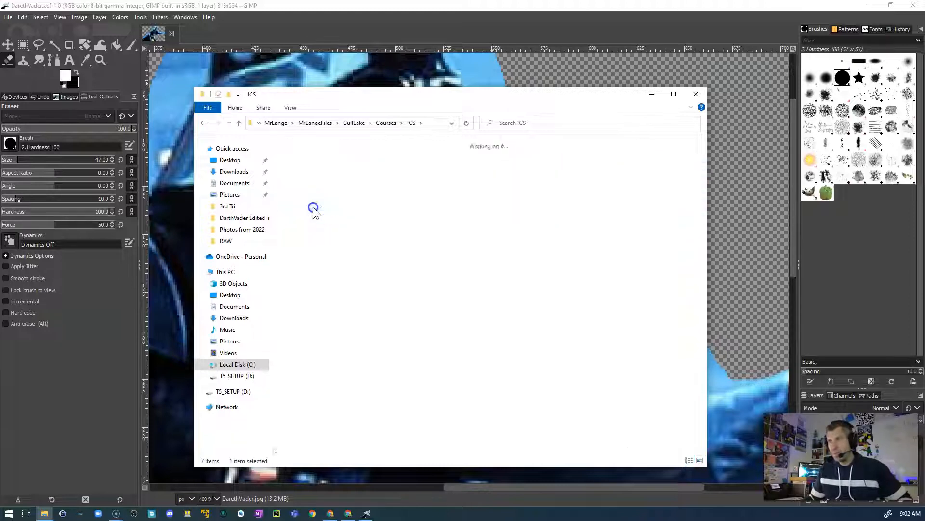
left_click(560, 180)
double_click(560, 181)
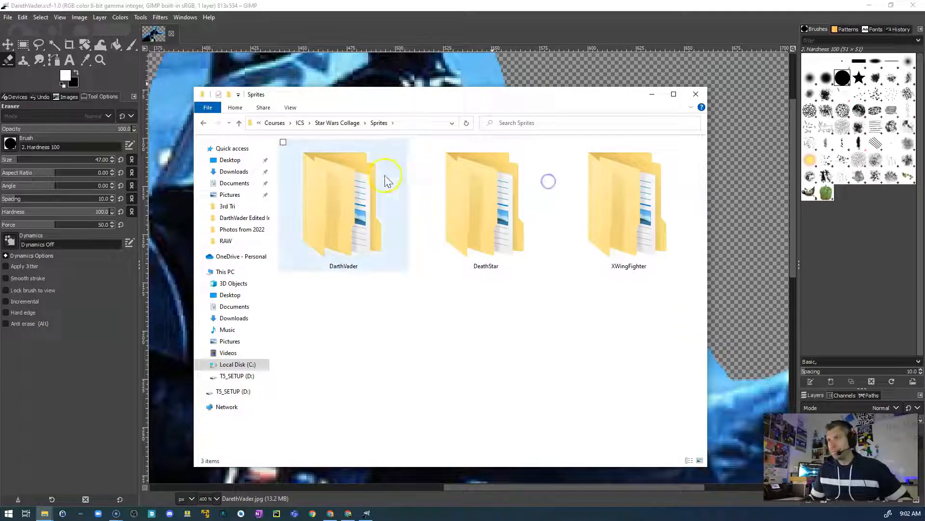
Step: Open the DarethVader GIMP file from the DarthVader Edited Image folder inside DarthVader, and move the folder window aside to show the image
double_click(337, 210)
double_click(306, 158)
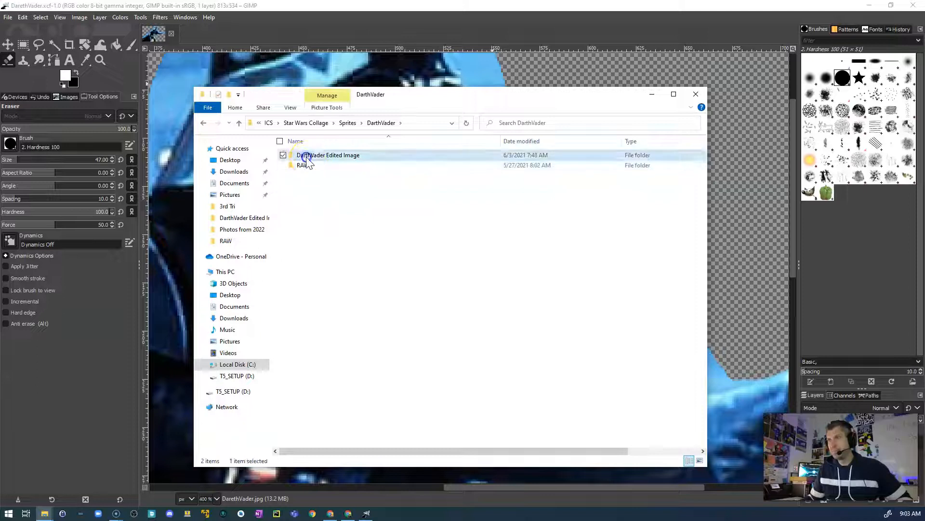
left_click(420, 169)
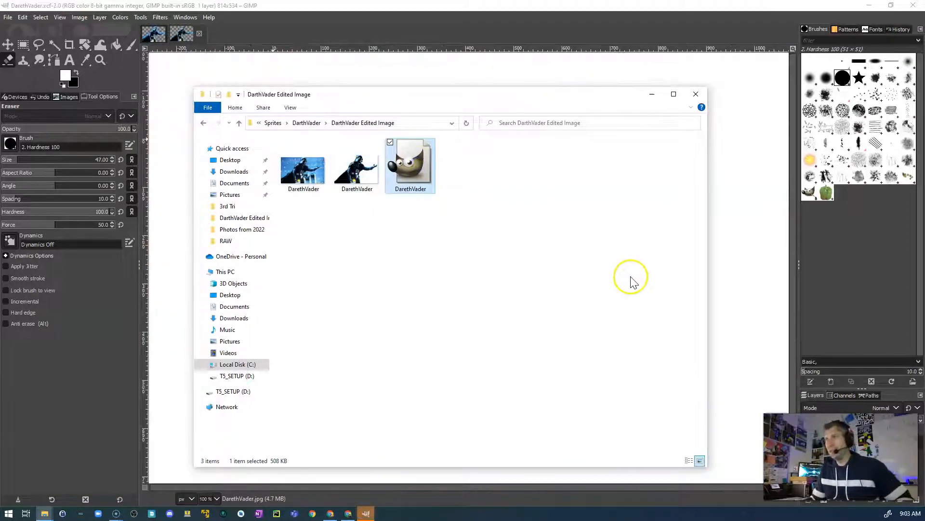
left_click_drag(502, 97, 0, 311)
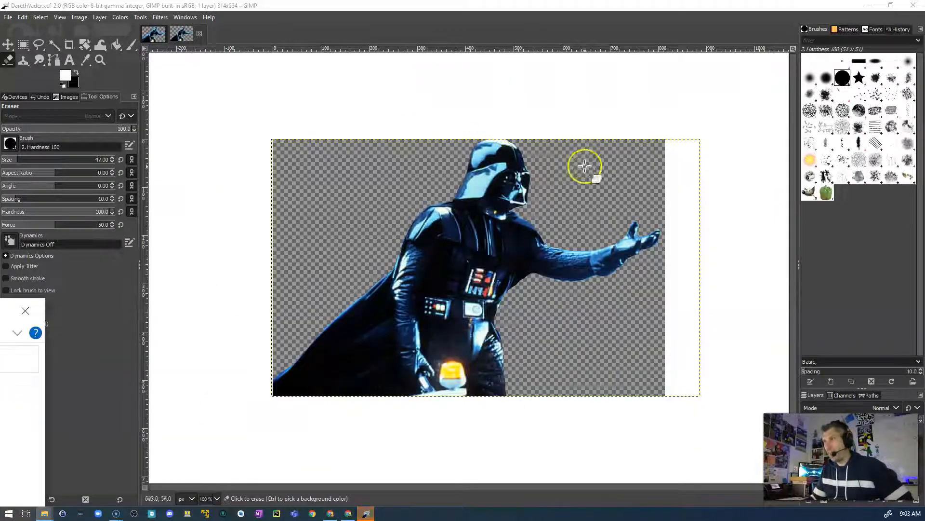